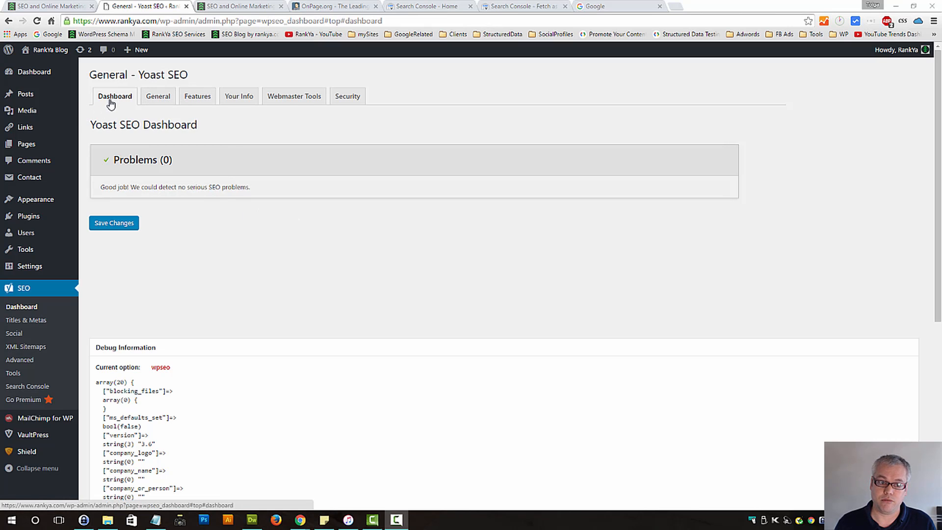
Review Yoast SEO's General settings and call up the restoration of default settings, but cancel it
click(158, 99)
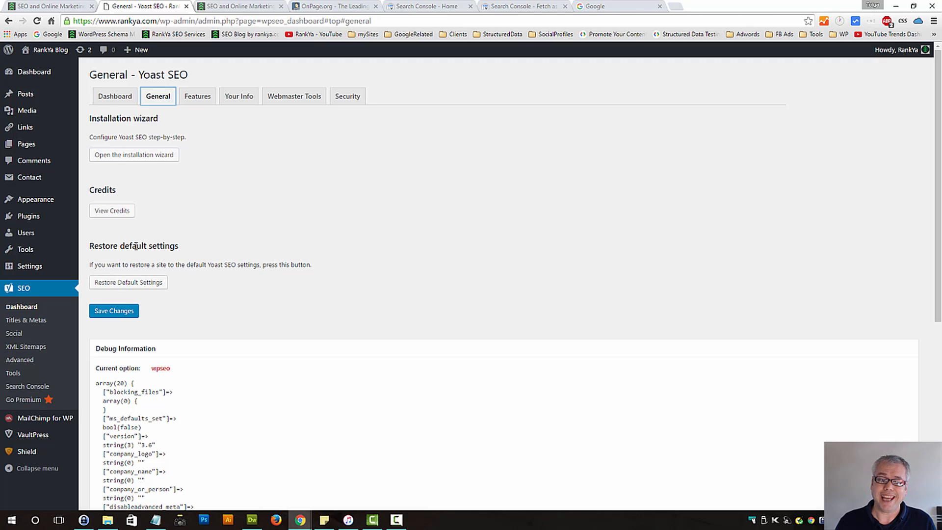
drag(113, 247, 174, 246)
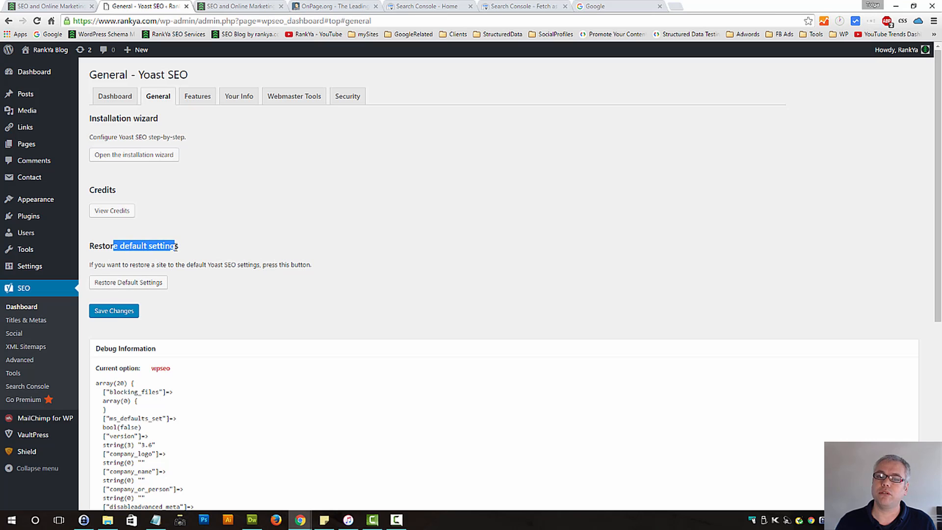
click(215, 250)
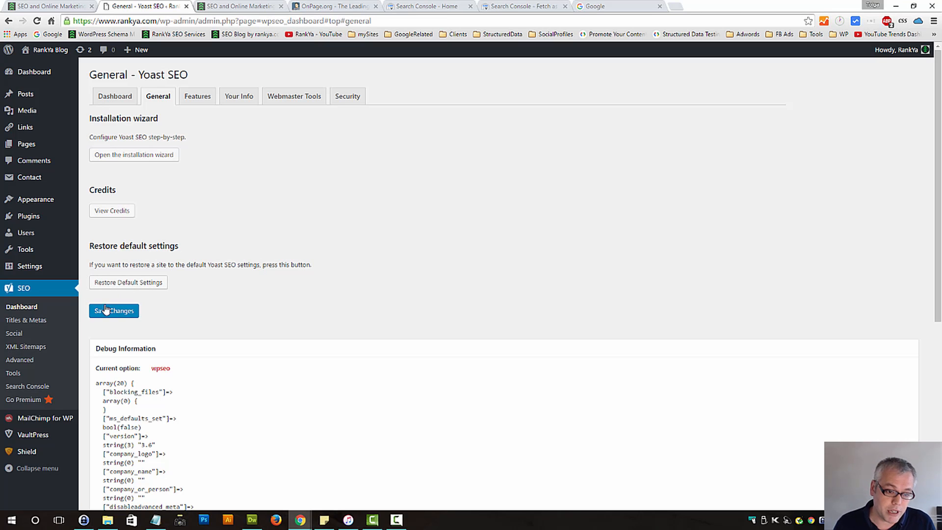
click(132, 283)
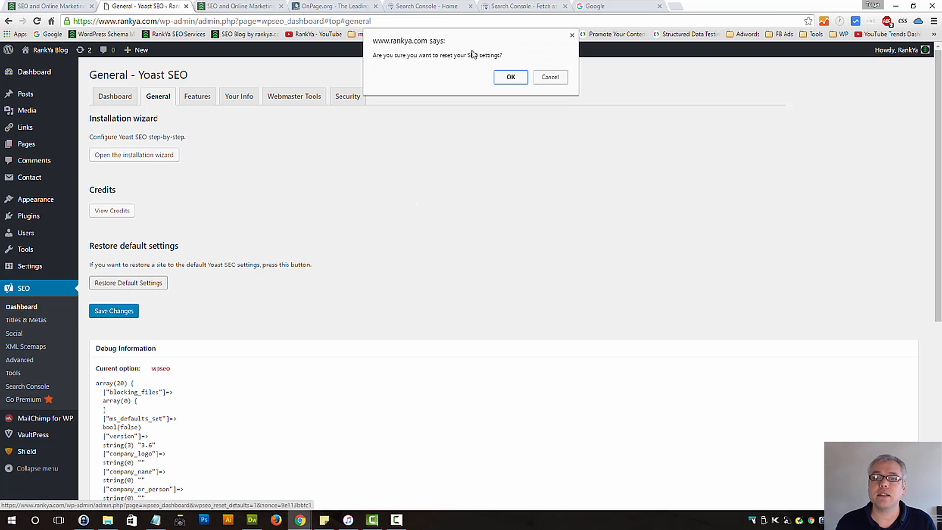
click(552, 77)
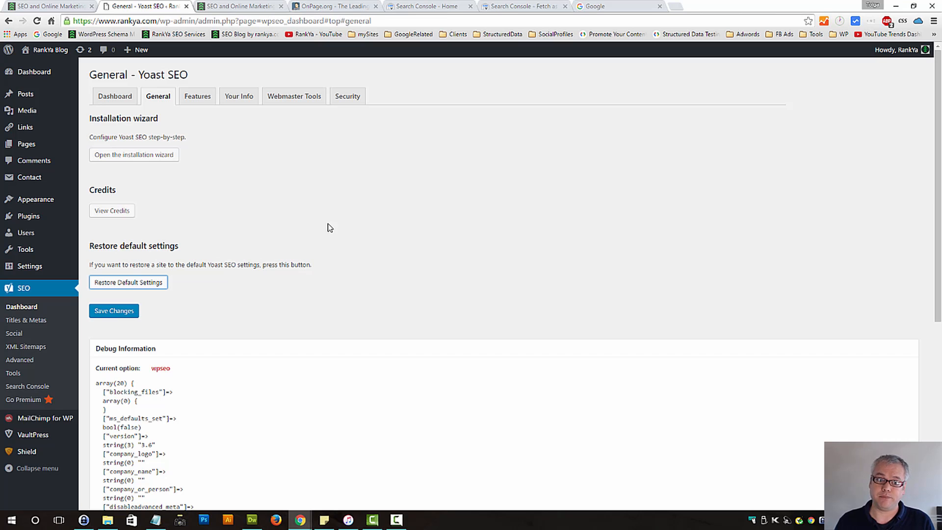
In the Features settings, disable the advanced settings pages and save, and enable them again and save
click(188, 100)
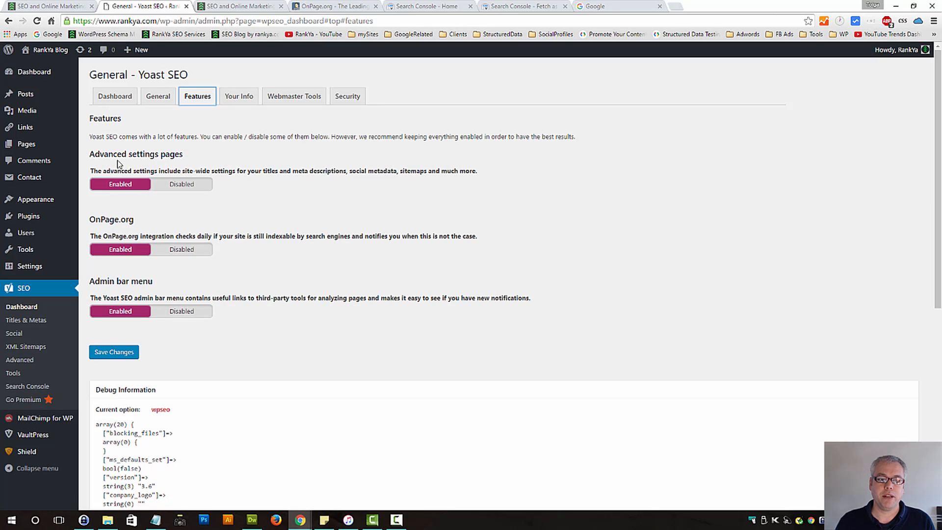
click(179, 188)
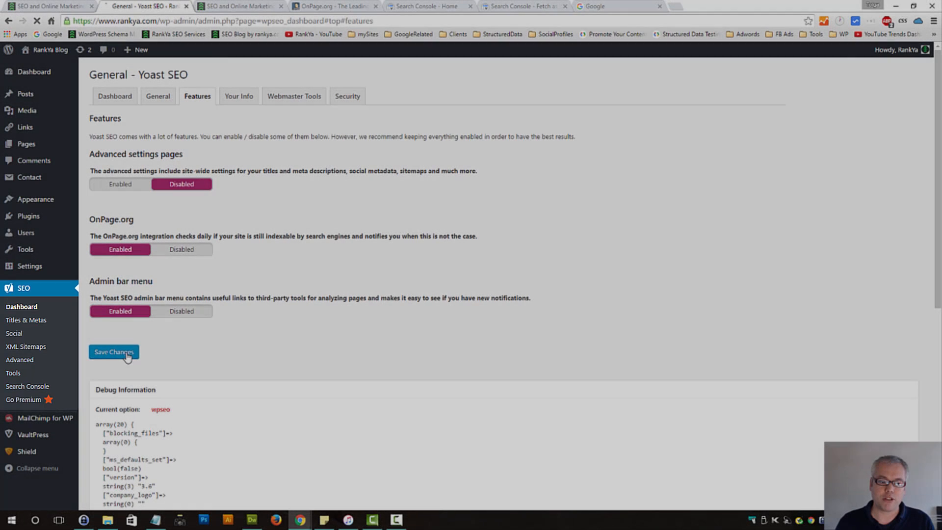
click(127, 356)
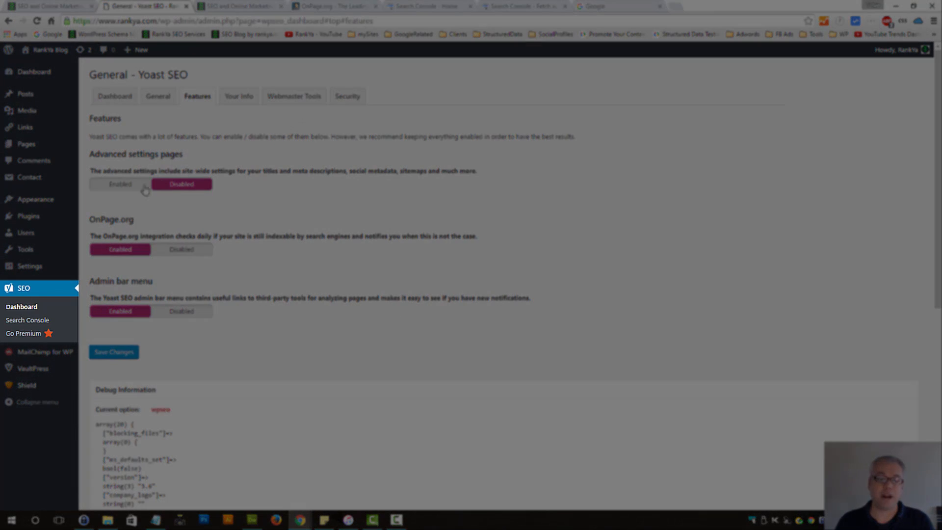
click(120, 185)
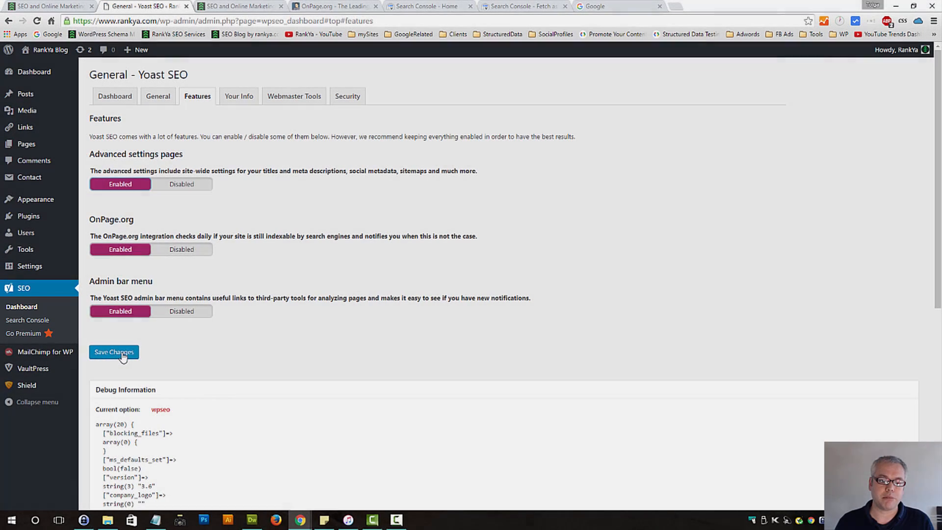
click(135, 354)
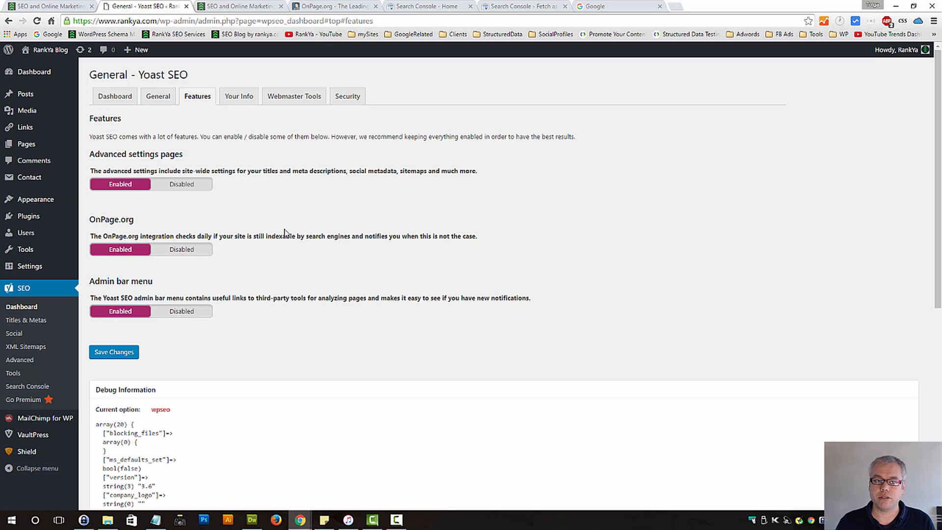
View the OnPage.org site and examine the existing Search Console fetching and rendering results for the free SEO course page
click(345, 6)
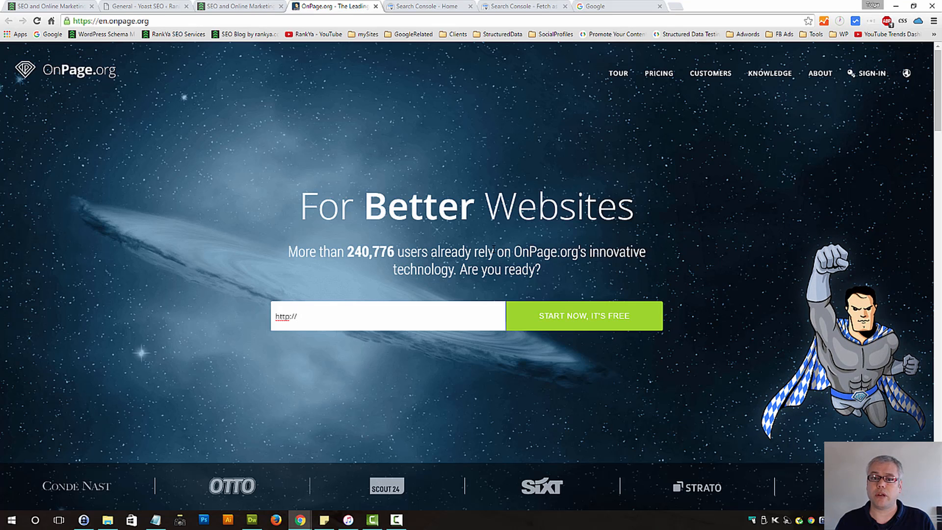
click(516, 4)
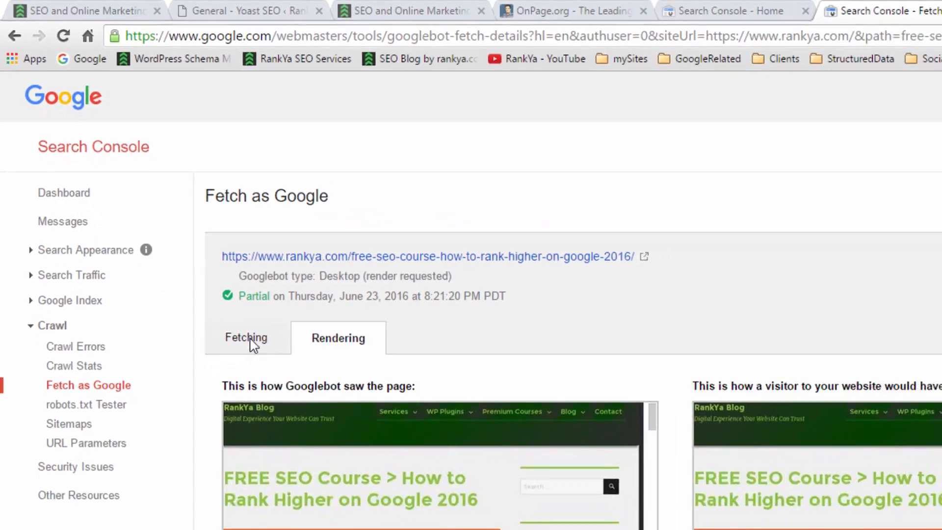
click(319, 432)
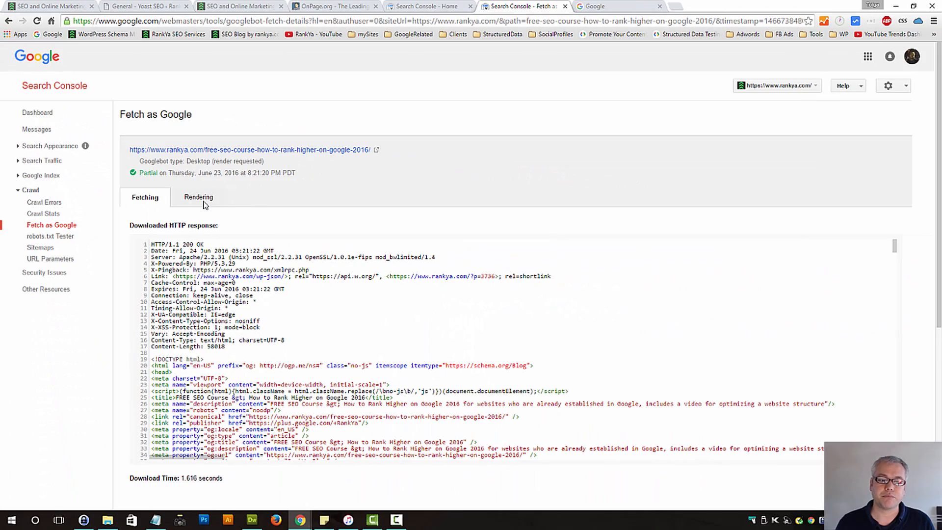
click(203, 203)
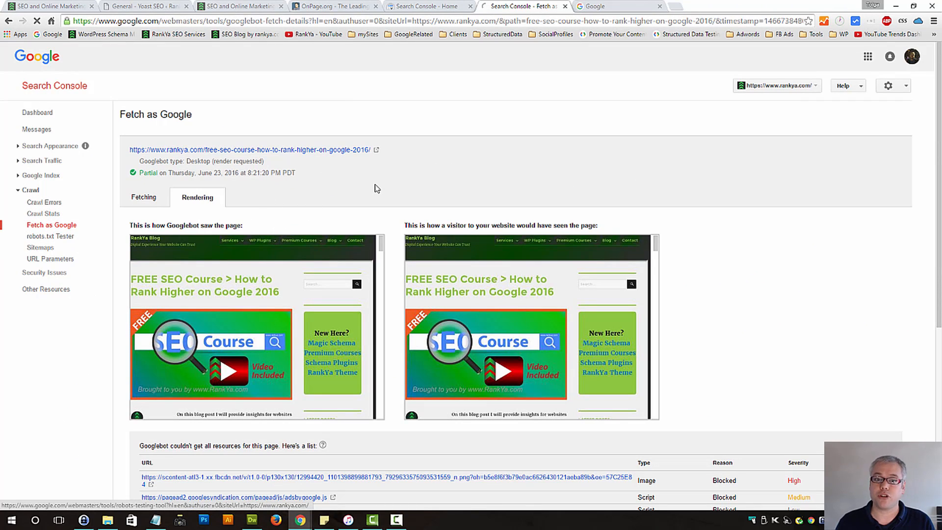
Go to the Fetch as Google overview and copy the address of the site's latest post, "How to Rank Keywords in Google"
click(55, 225)
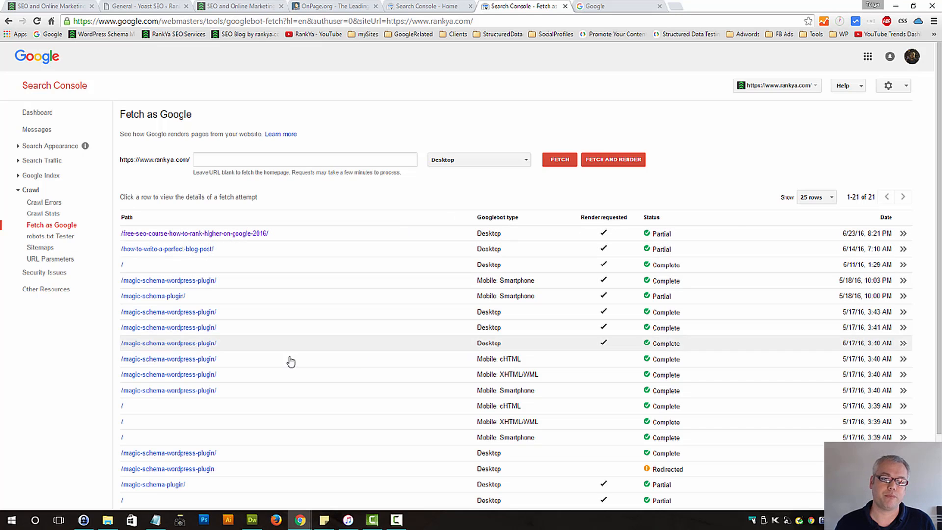
click(224, 162)
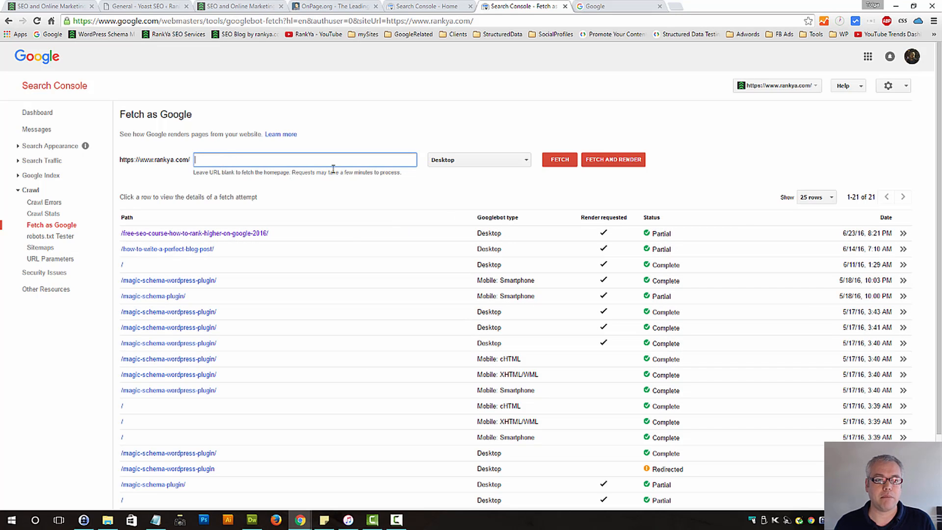
click(242, 5)
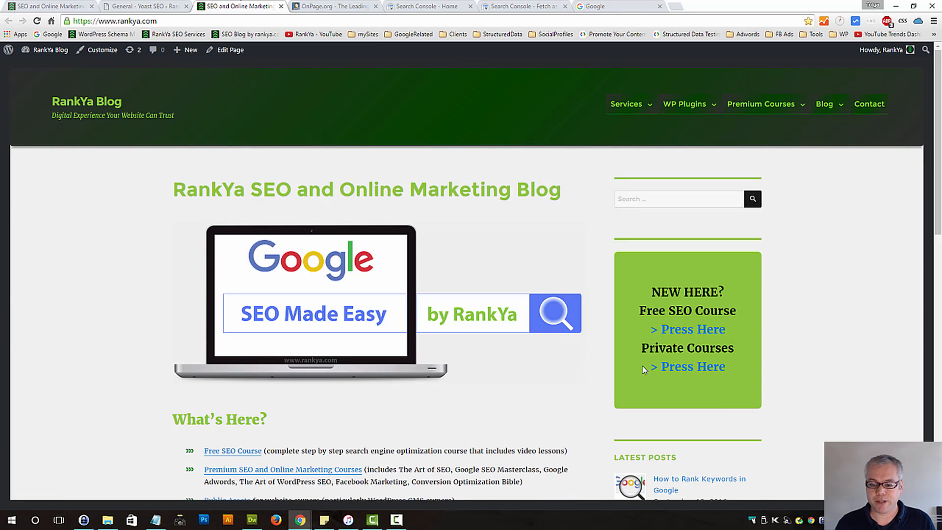
middle_click(679, 482)
click(356, 4)
click(200, 22)
key(ctrl+c)
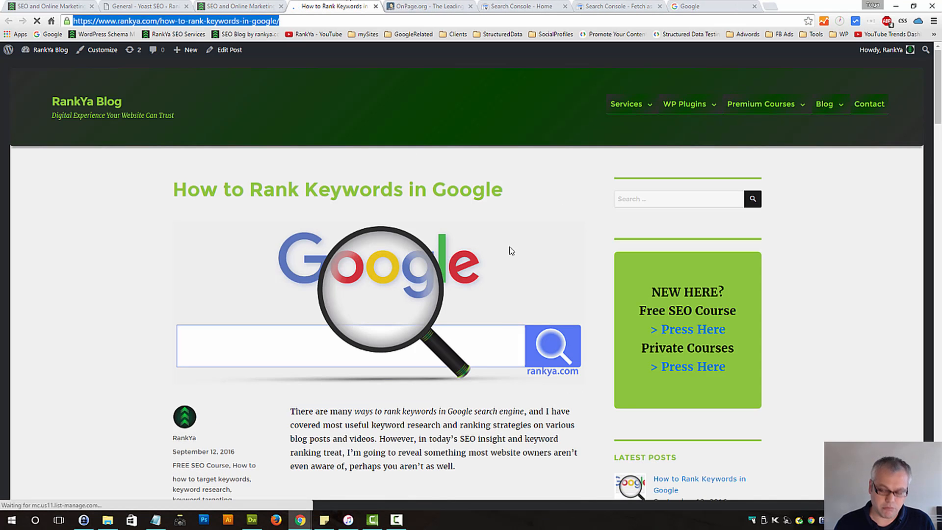
Enter how-to-rank-keywords-in-google/ as the path to fetch in Fetch as Google, without the domain part
click(619, 7)
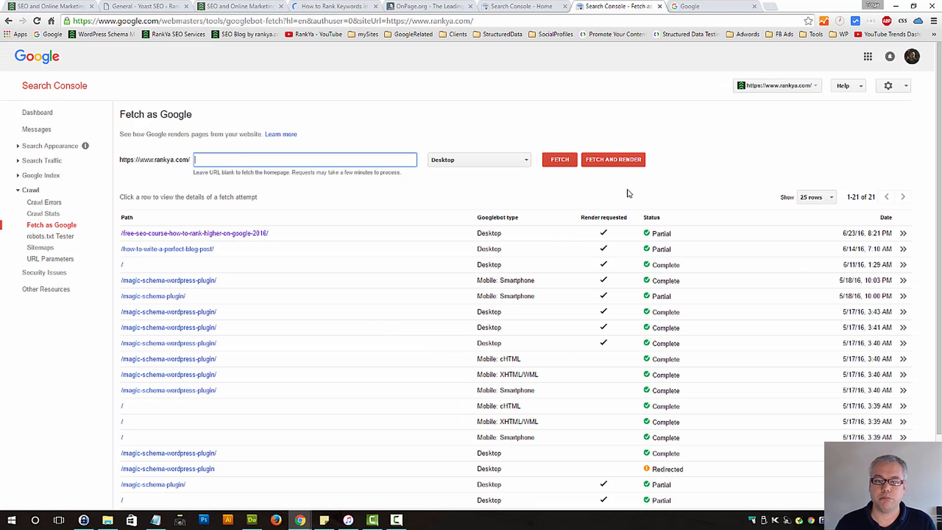
click(234, 166)
key(ctrl+v)
click(268, 161)
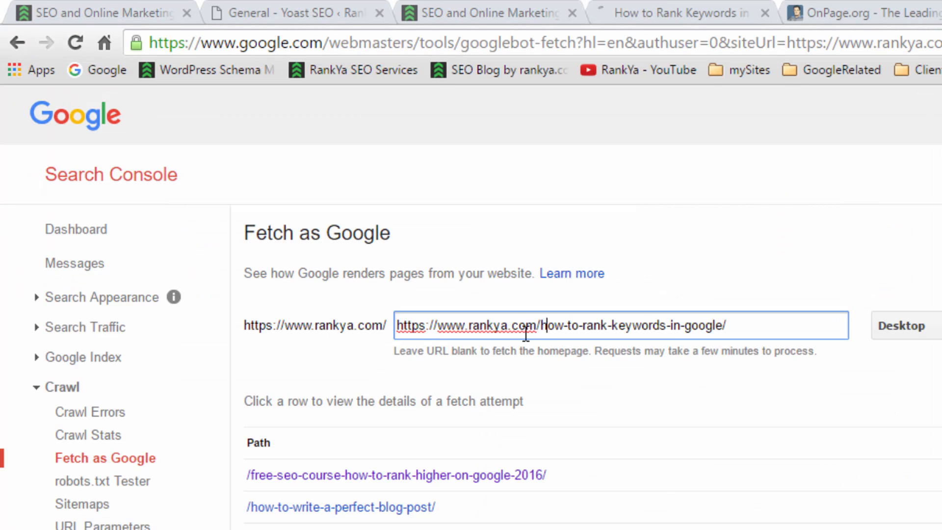
drag(526, 334, 231, 343)
key(BackSpace)
click(635, 326)
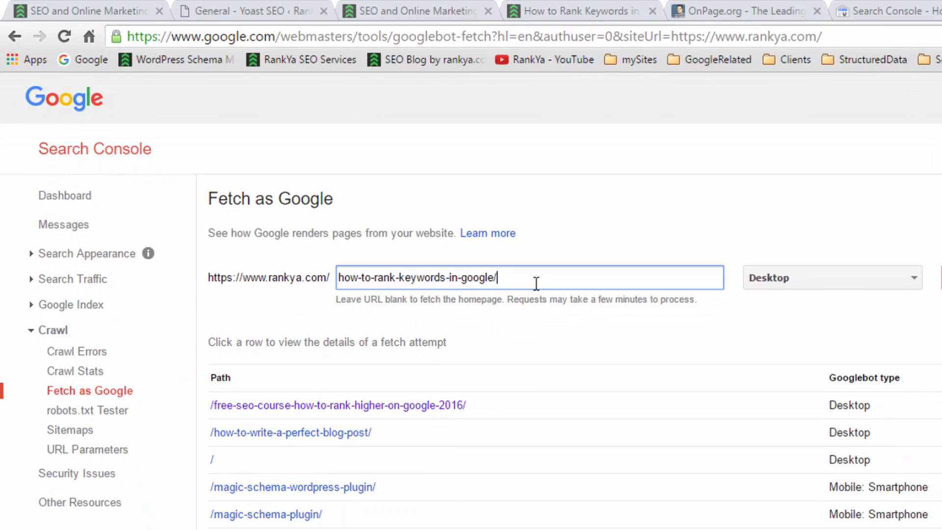
Choose Desktop as the Googlebot type and run a fetch and render of the entered path
drag(536, 284, 186, 338)
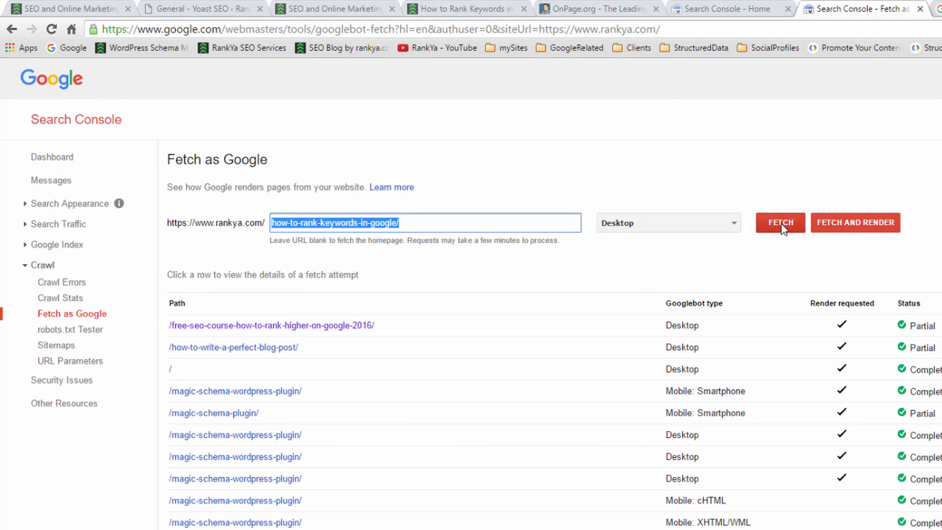
click(732, 223)
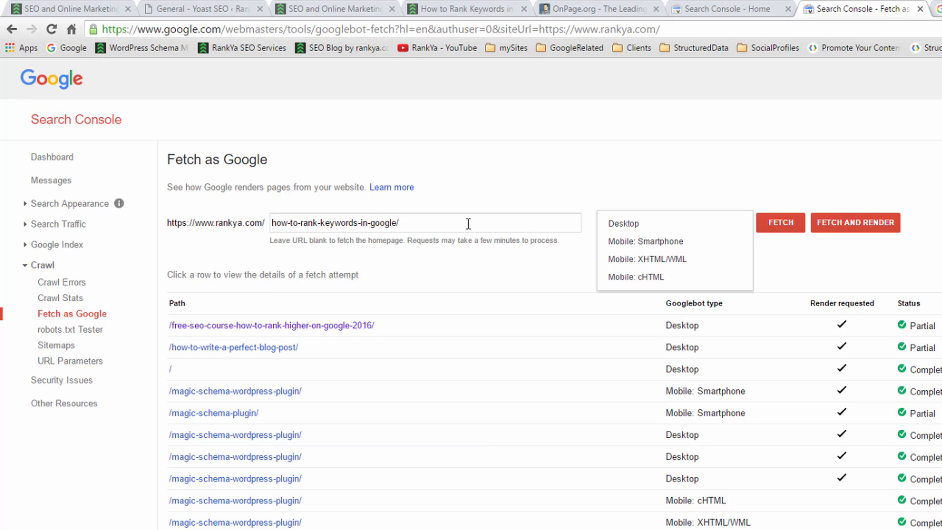
drag(468, 224, 216, 230)
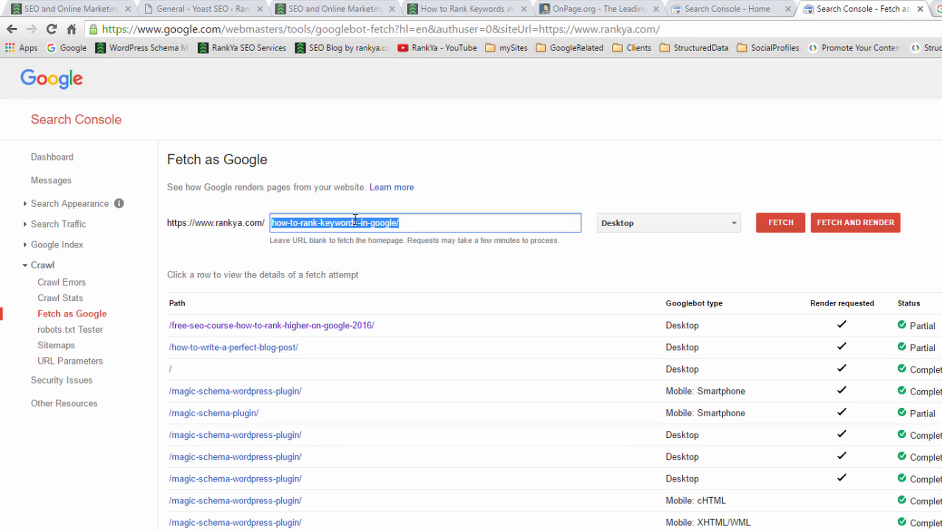
click(711, 224)
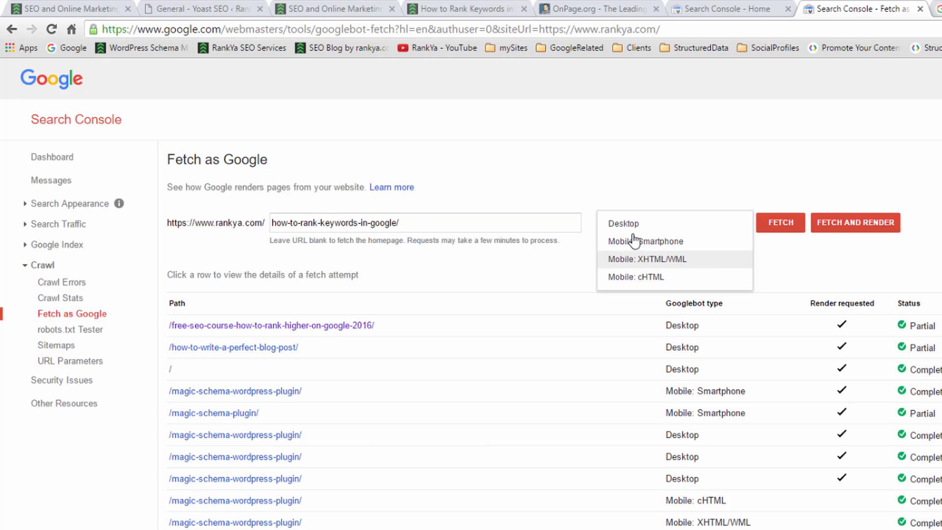
click(623, 224)
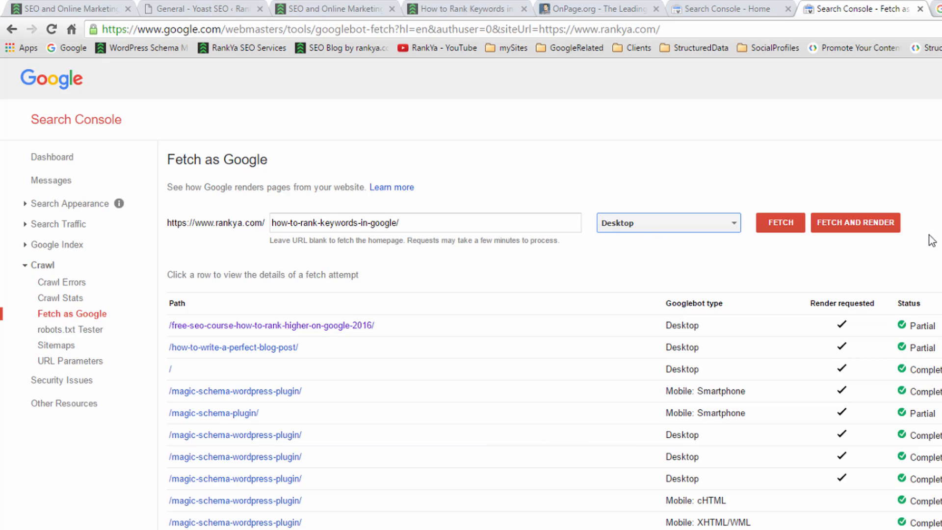
click(850, 227)
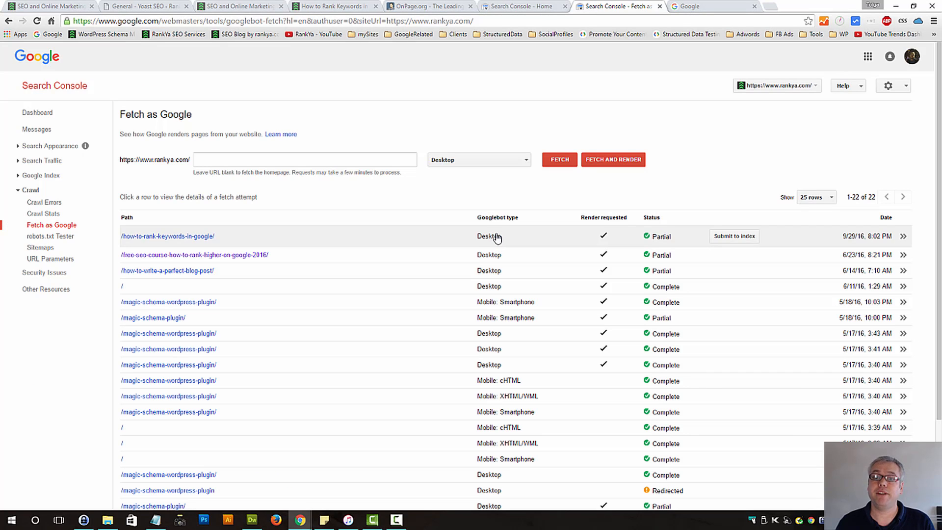
Open the new fetch attempt for how-to-rank-keywords-in-google and compare the Googlebot rendering with the visitor rendering down the page
click(497, 238)
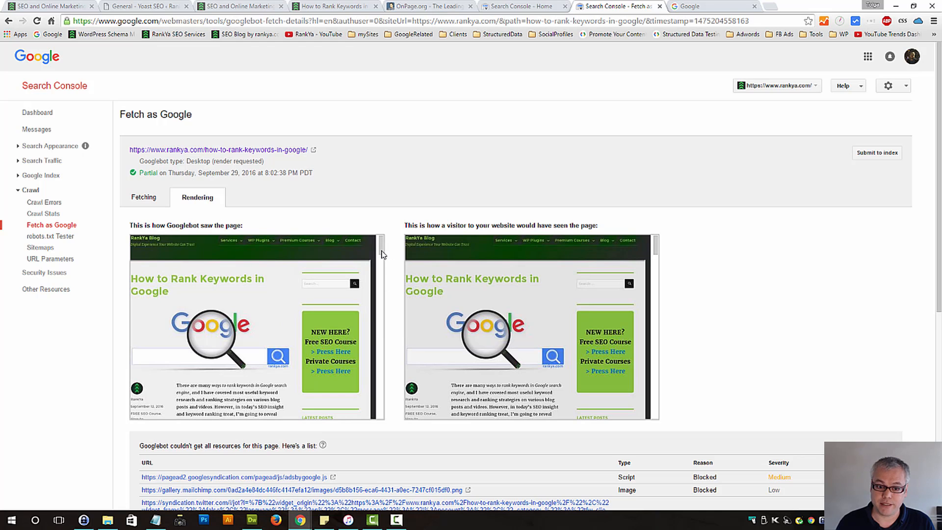
drag(384, 257, 380, 416)
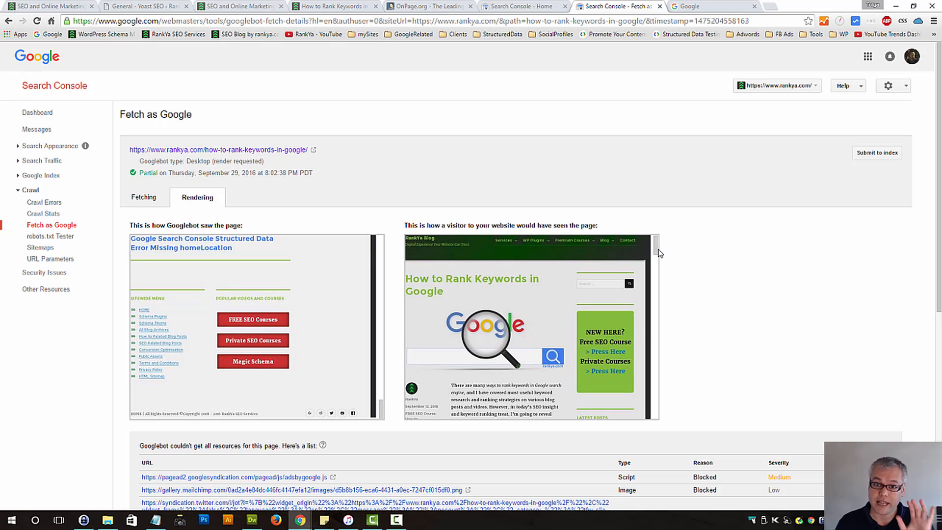
drag(659, 251, 655, 273)
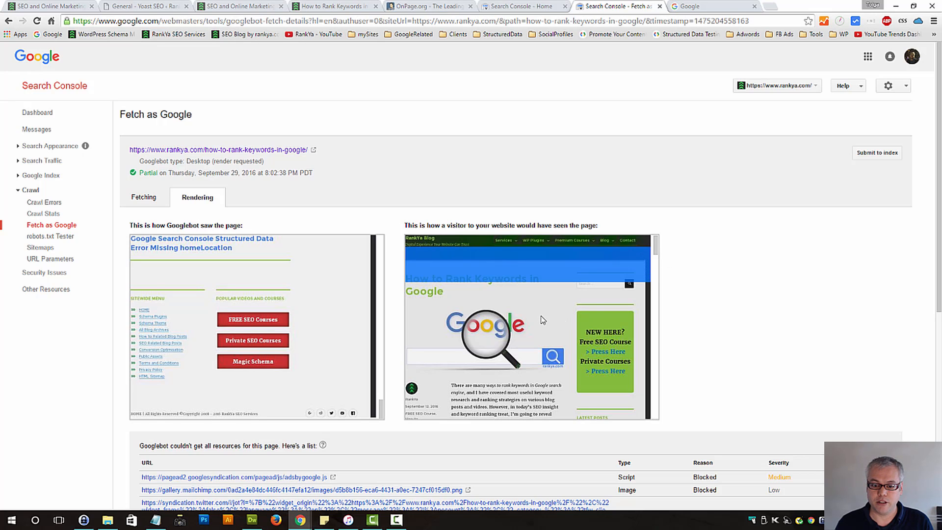
double_click(465, 225)
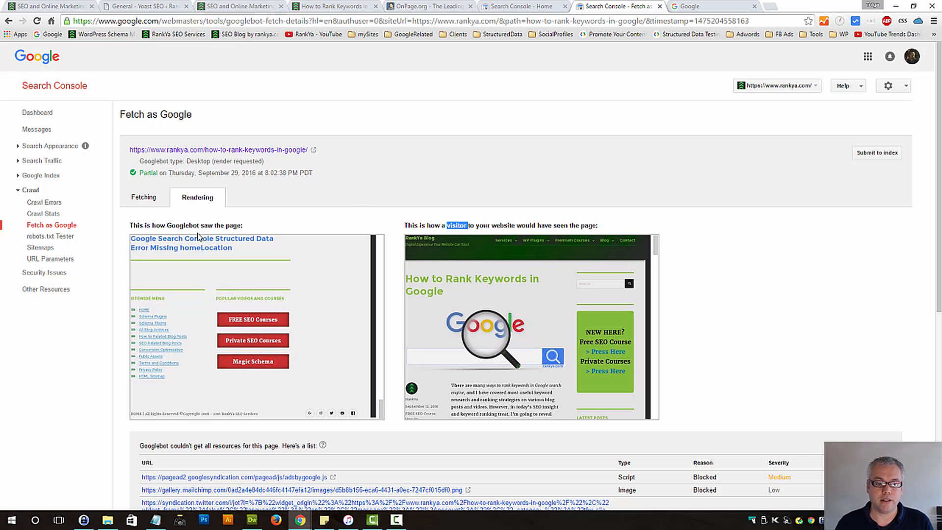
triple_click(179, 225)
click(475, 224)
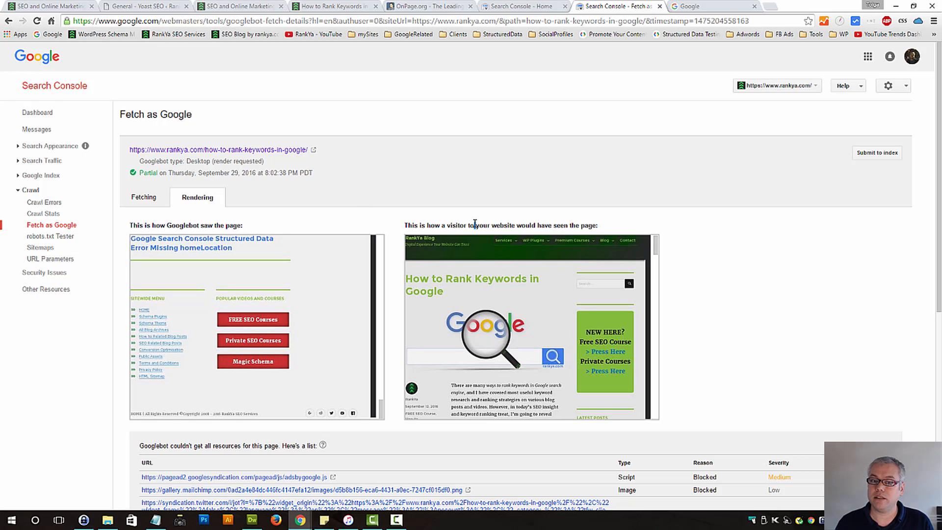
triple_click(452, 225)
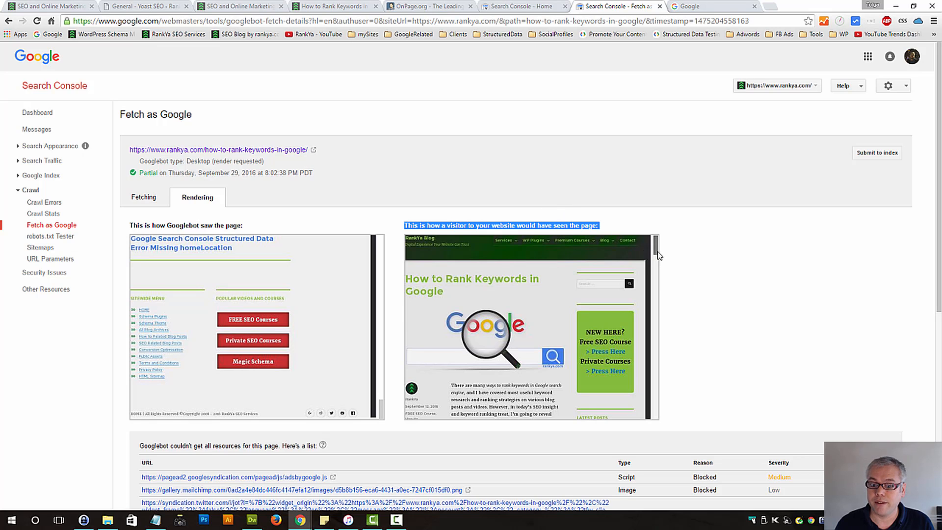
scroll(644, 359, down, 10)
scroll(643, 359, up, 10)
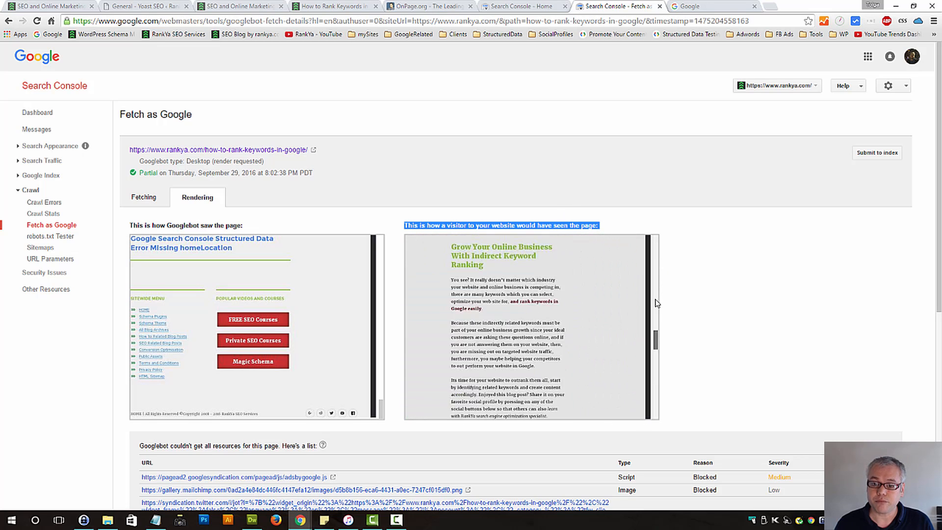
click(274, 229)
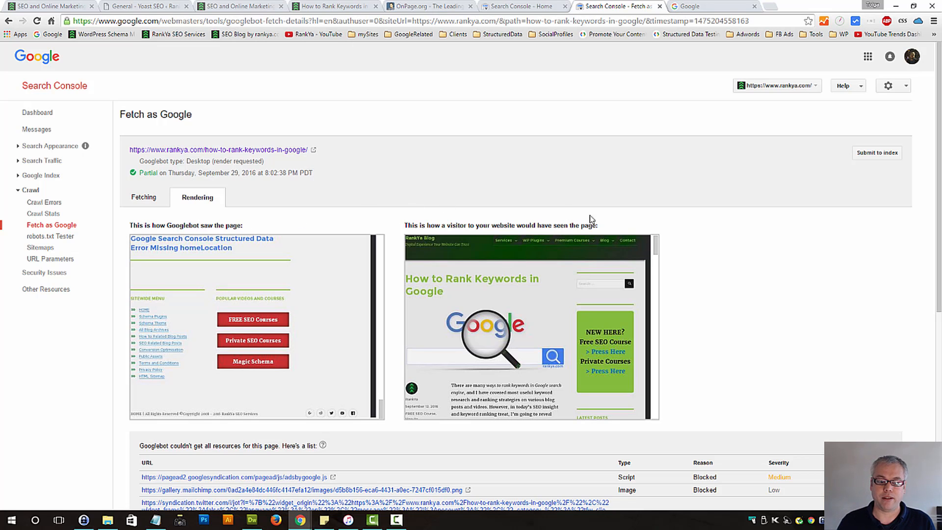
Review the list of resources Googlebot couldn't get for the fetched page and return to the Yoast SEO Features settings
scroll(635, 422, down, 2)
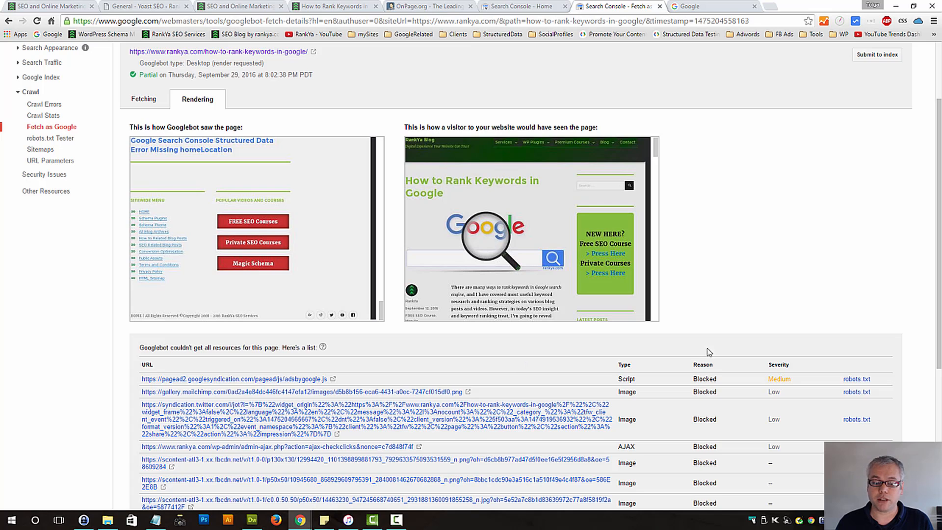
scroll(824, 319, up, 2)
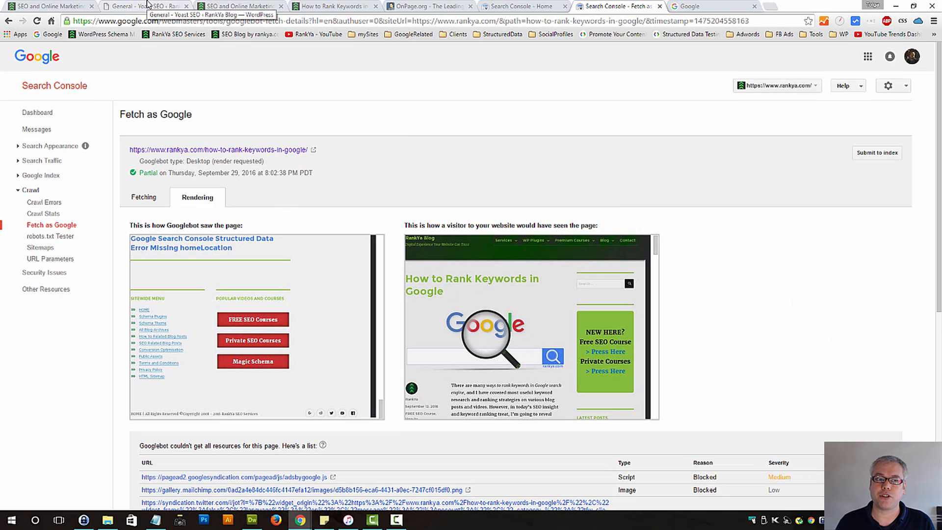
click(146, 6)
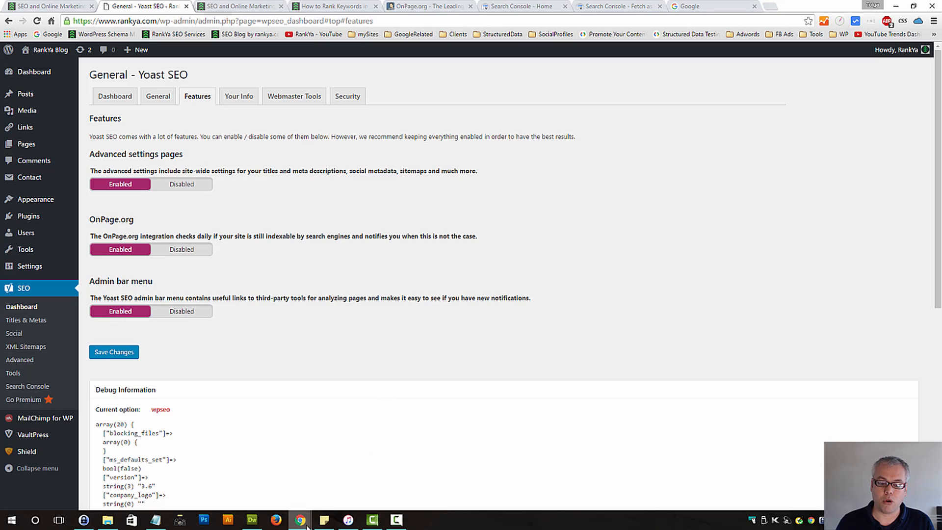
Switch to the browser window with the Google Hummingbird post and inspect the Yoast SEO admin bar menu, including its Analyze this page options
mouse_move(304, 523)
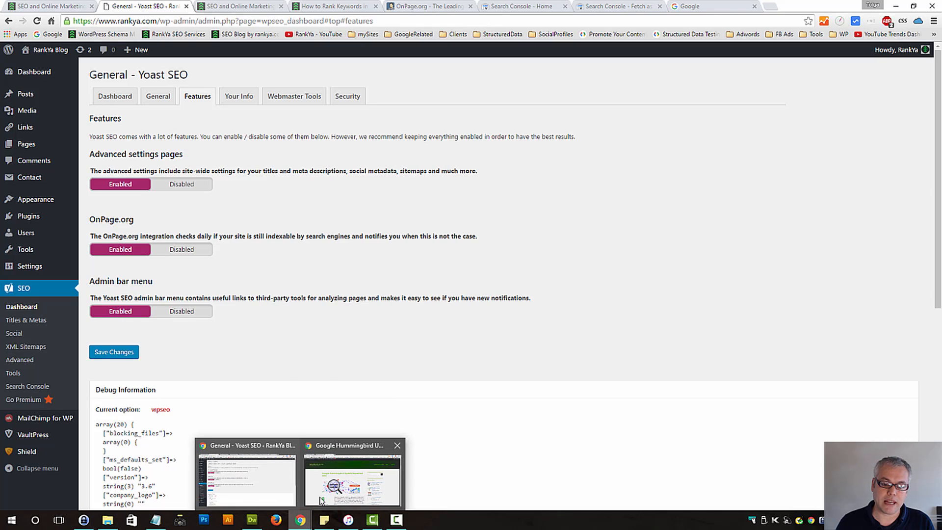
click(332, 473)
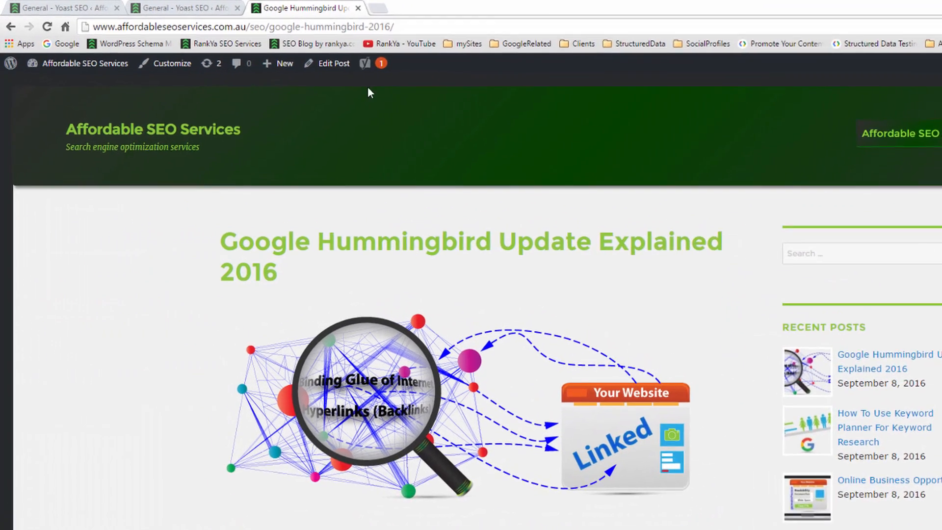
mouse_move(286, 54)
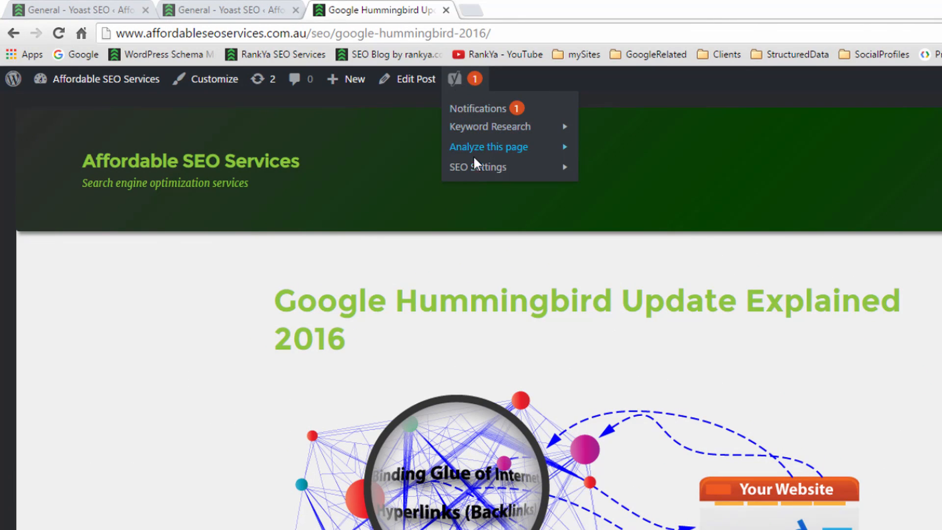
mouse_move(510, 147)
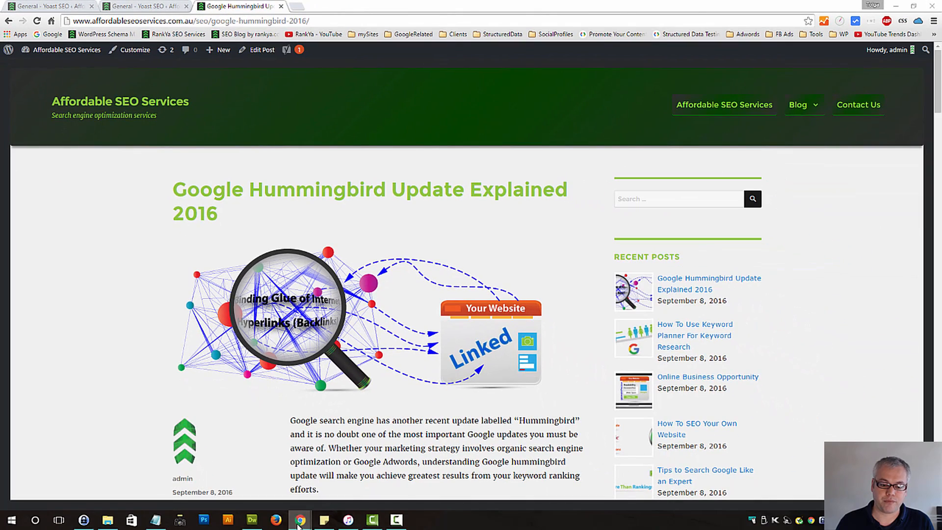
Return to the RankYa Blog Yoast SEO features, disable the Admin bar menu feature and save the changes
mouse_move(301, 517)
click(278, 479)
click(175, 315)
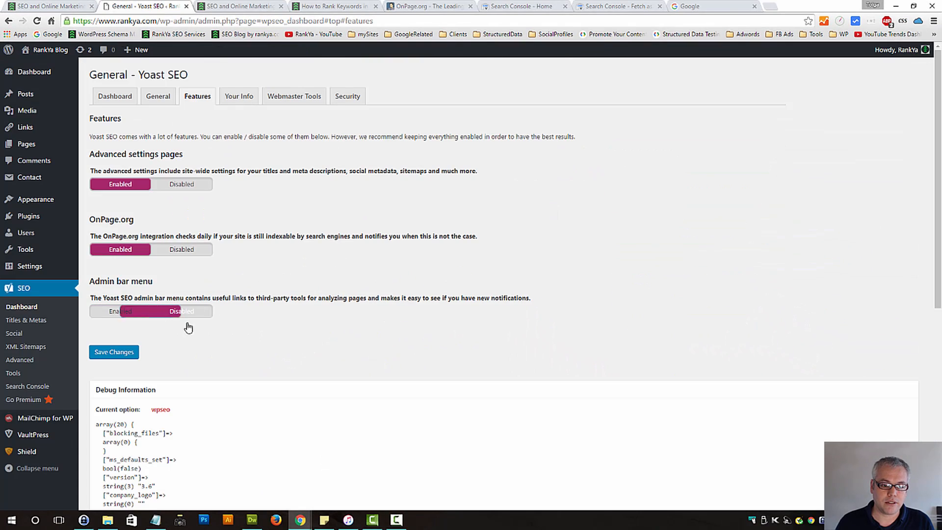
click(118, 355)
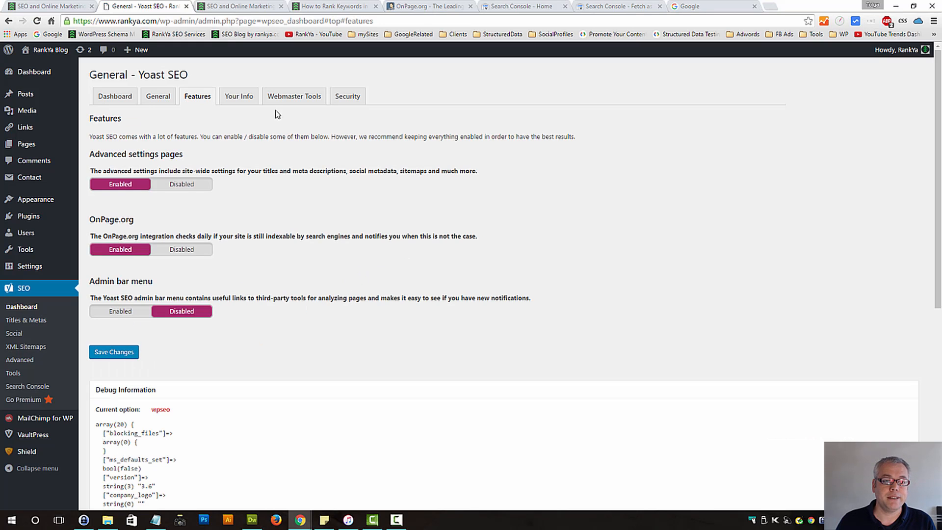
Go to the Your Info settings of Yoast SEO and enter RankYa Blog as the website name
click(245, 100)
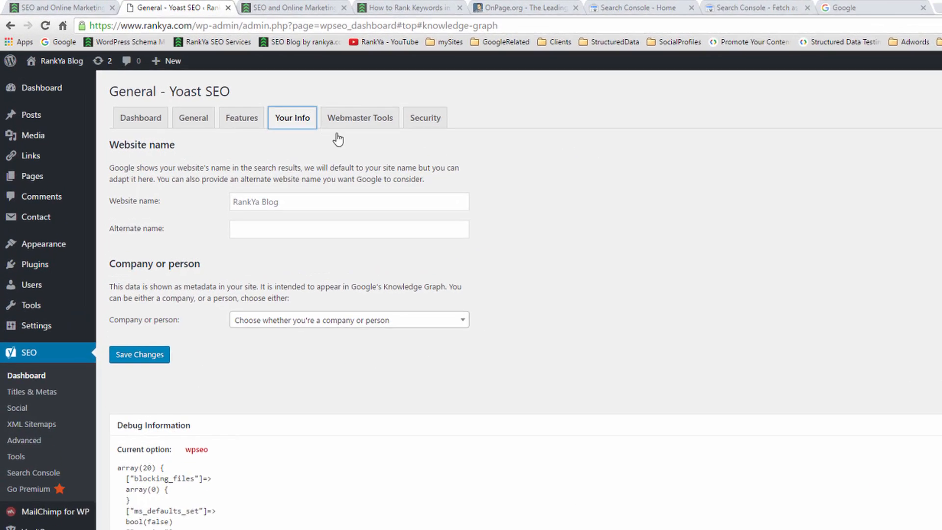
click(274, 201)
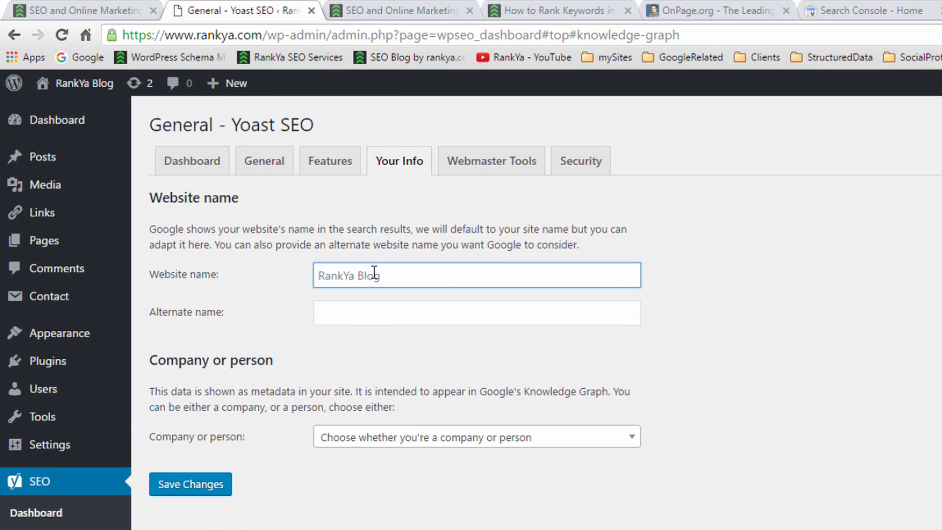
text(Ran k)
key(BackSpace)
key(BackSpace)
text(K)
key(BackSpace)
text(kYa Blog)
key(ctrl+a)
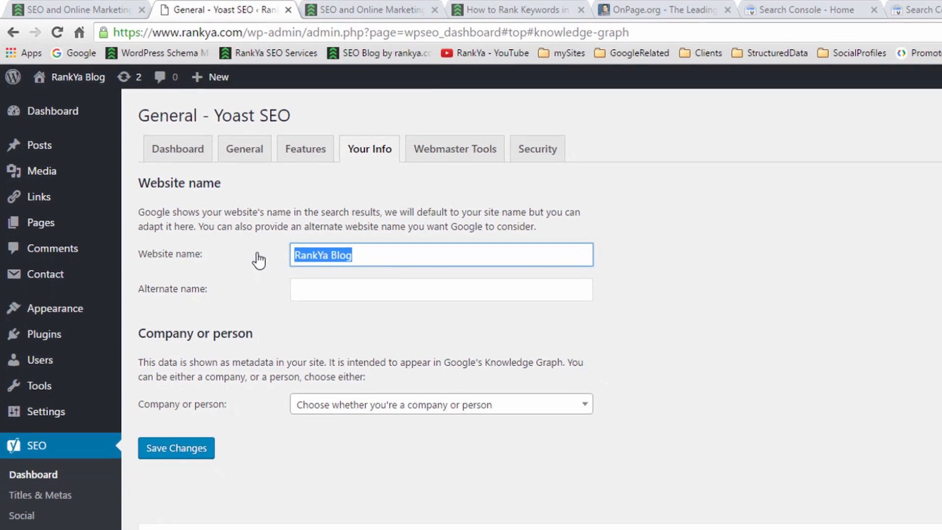
Set the Company or person option to Company
click(435, 438)
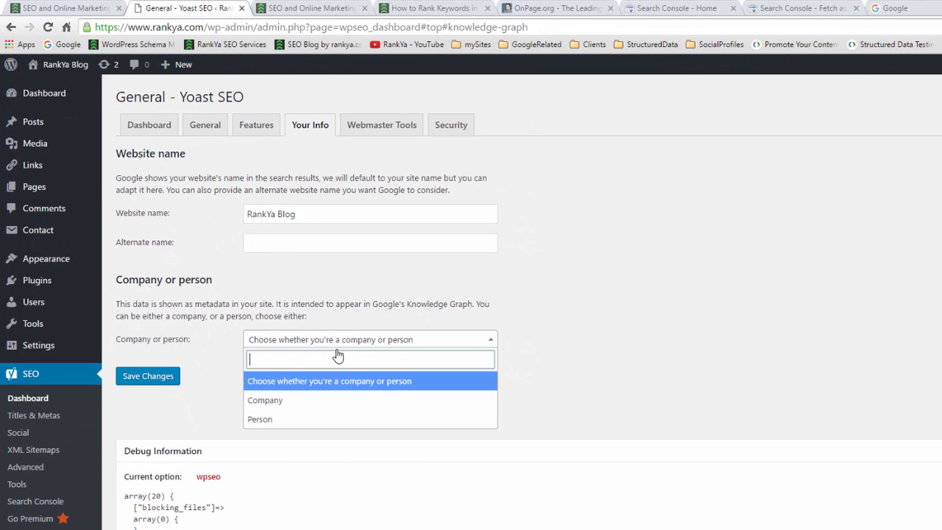
click(305, 400)
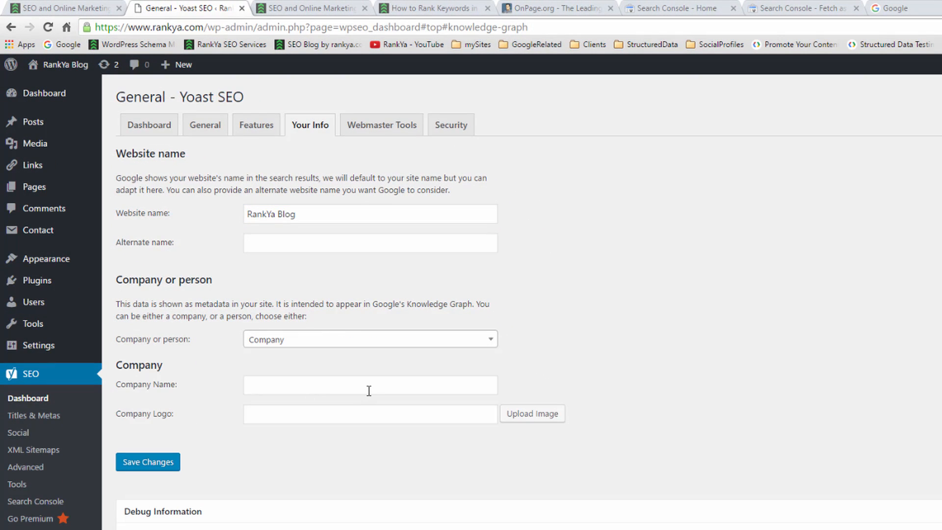
click(367, 389)
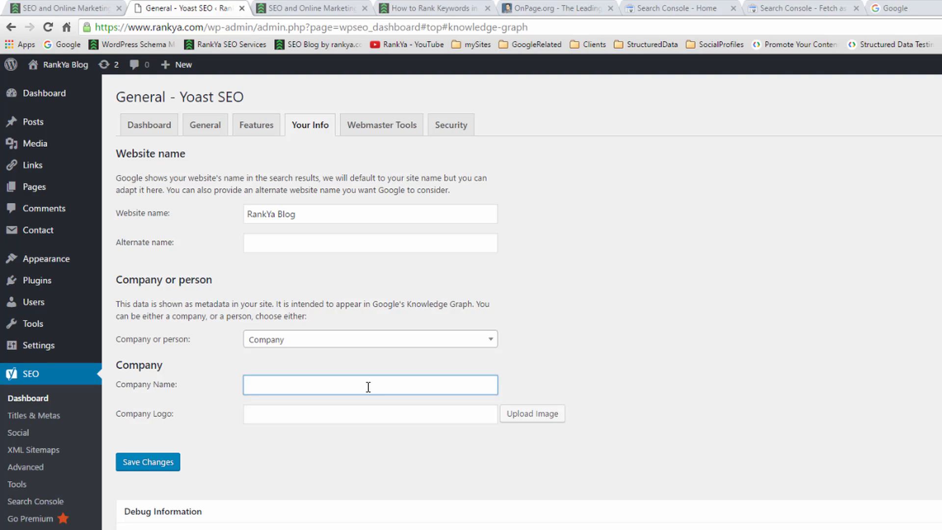
Find the round logo with green upward arrows in the Media Library and use it as the company logo
click(533, 418)
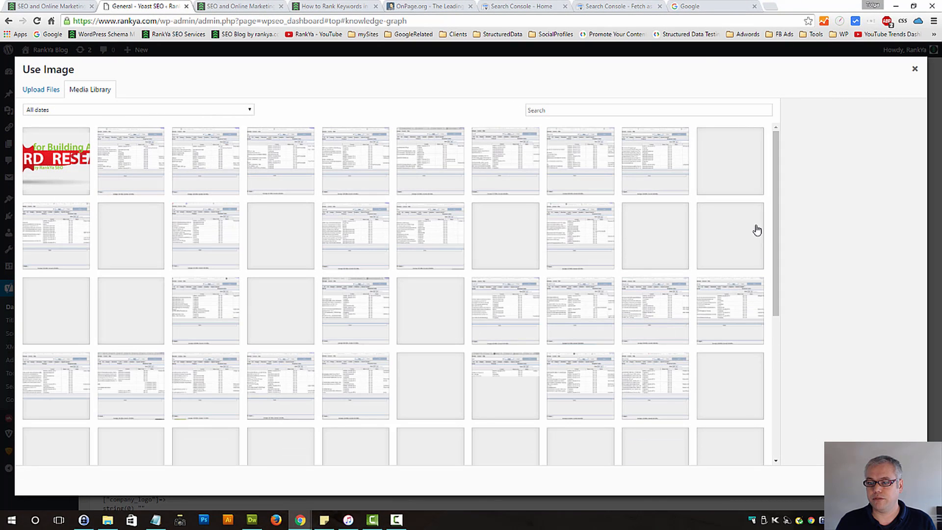
drag(775, 196, 808, 353)
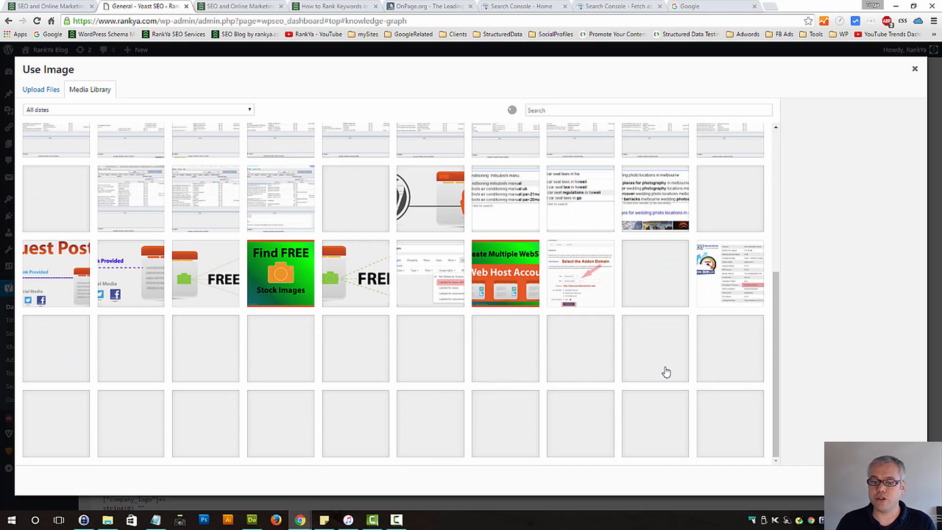
scroll(701, 412, down, 1)
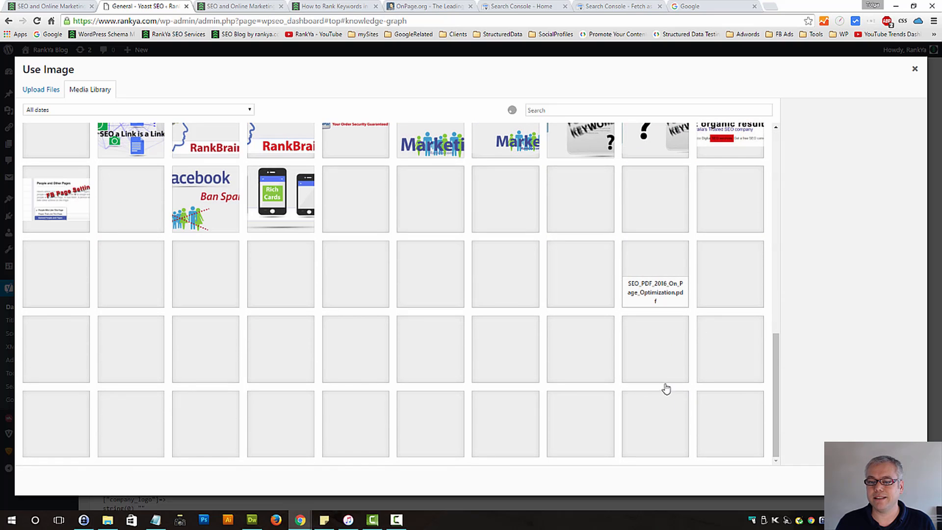
scroll(704, 332, down, 3)
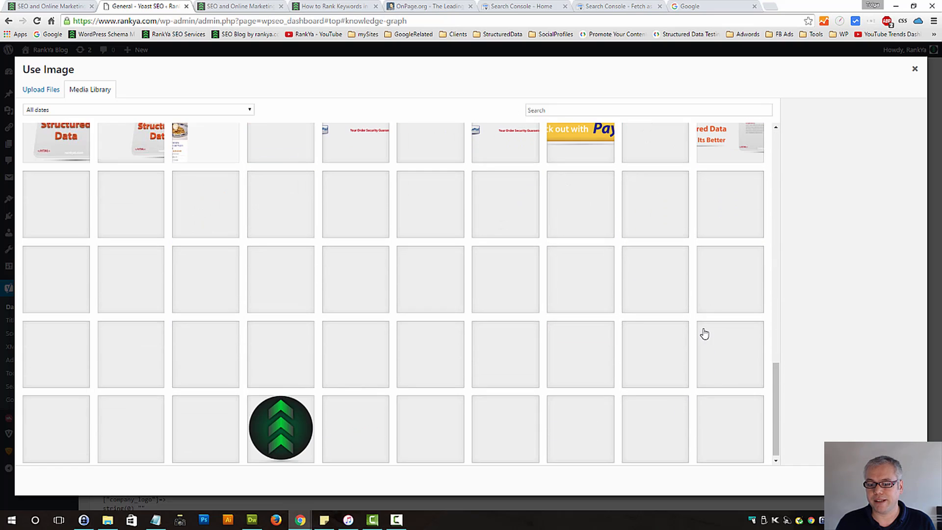
click(283, 416)
click(896, 480)
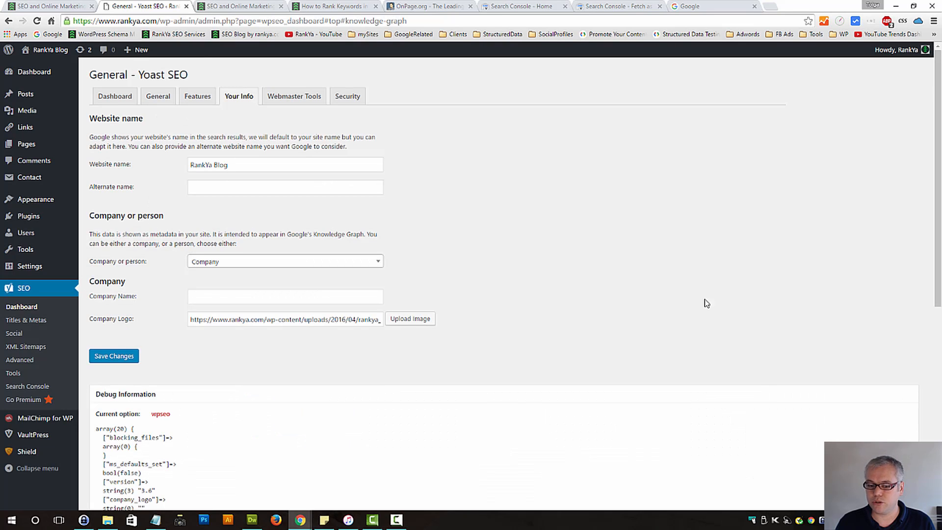
Enter RankYa SEO Services as the company name and save the changes
click(198, 293)
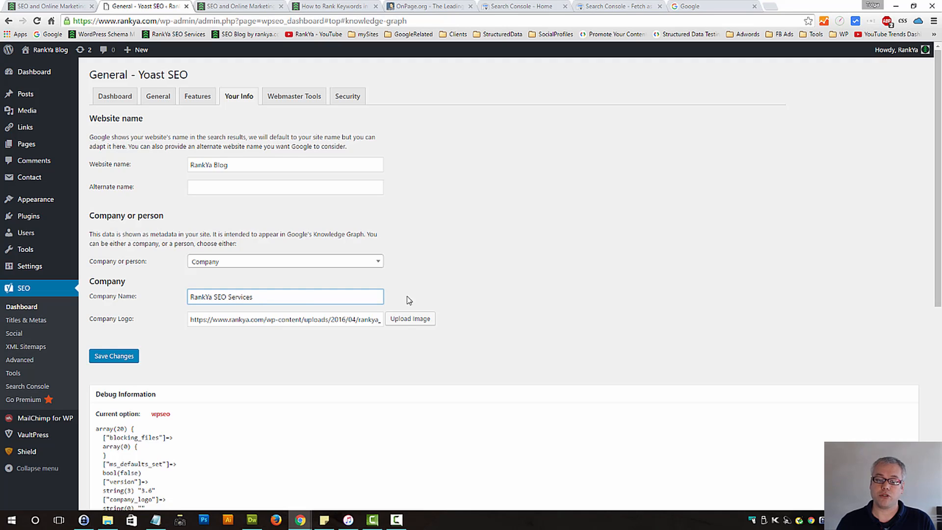
click(115, 356)
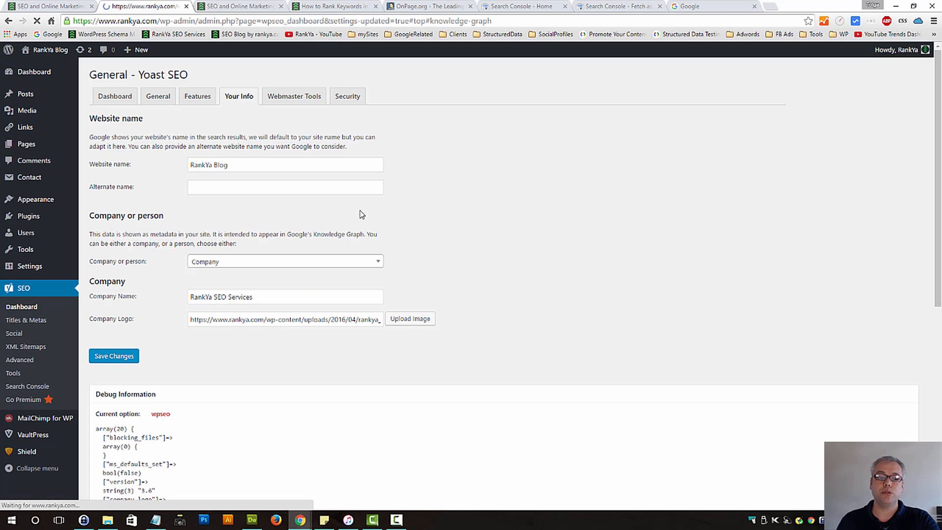
click(254, 5)
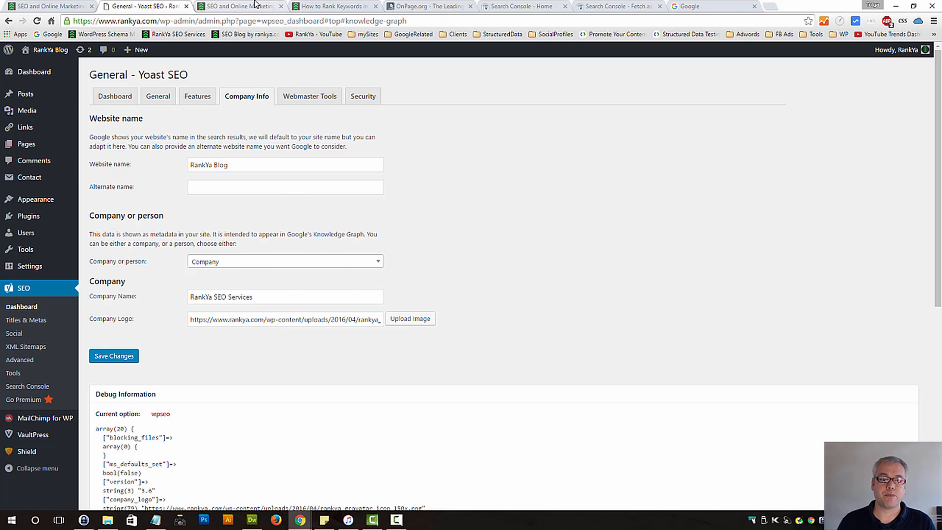
key(ctrl+u)
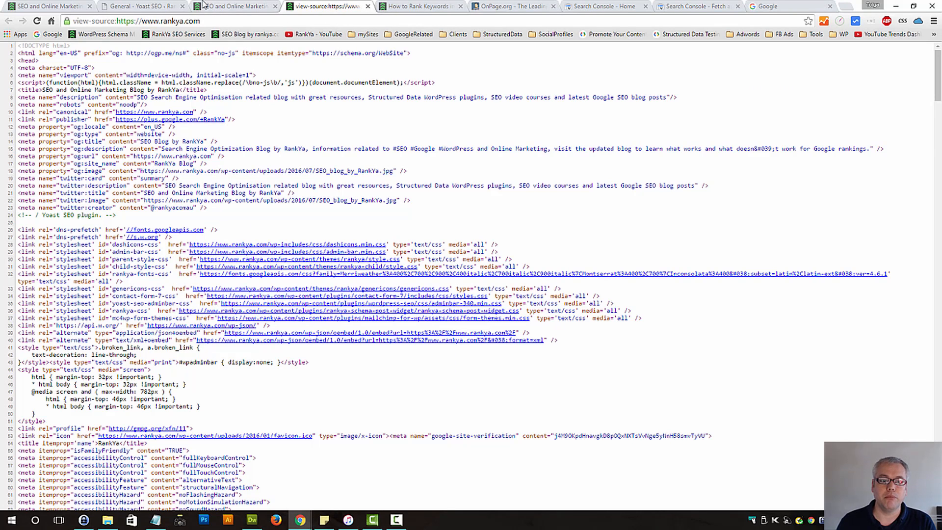
click(159, 6)
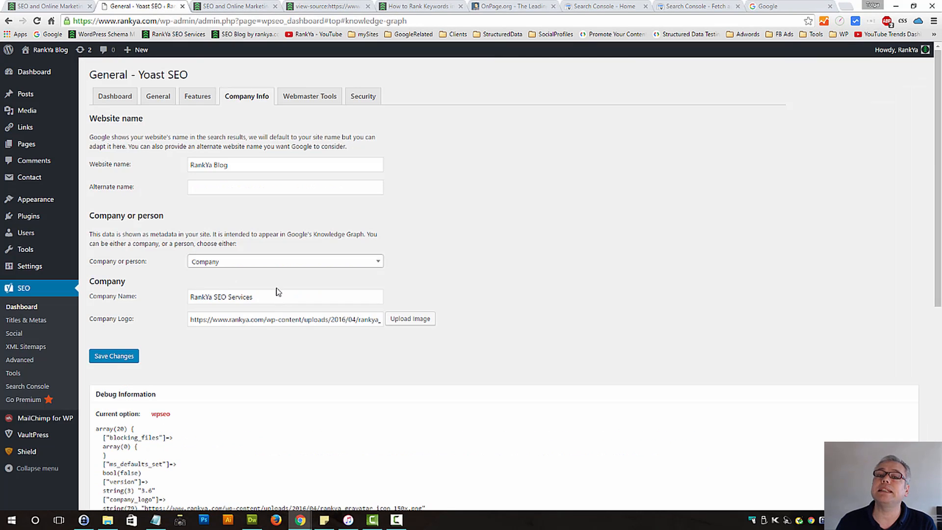
Clear the company name and company logo and save the changes
drag(278, 294, 146, 306)
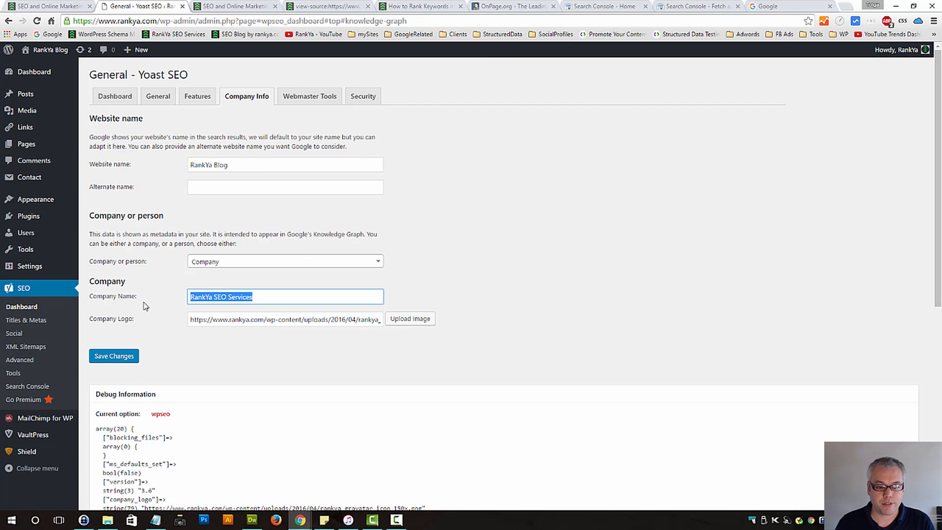
key(BackSpace)
triple_click(266, 321)
key(BackSpace)
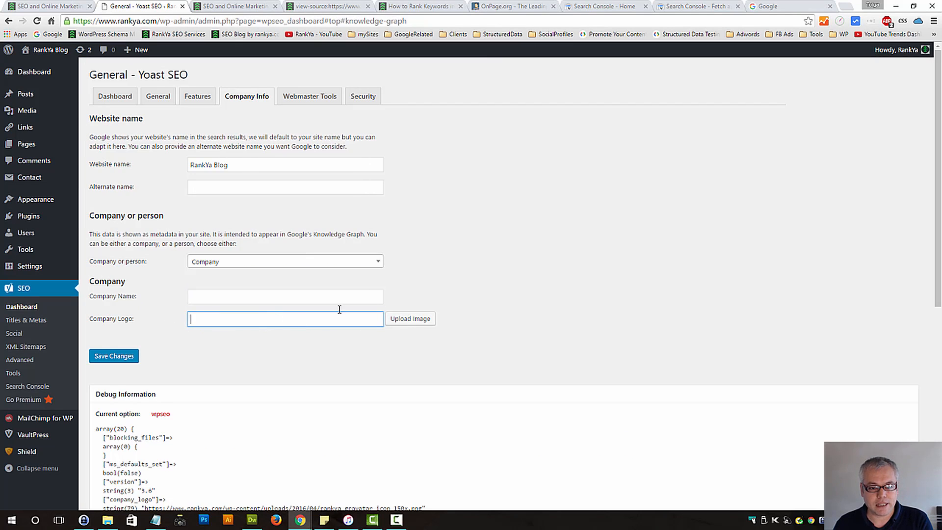
click(112, 357)
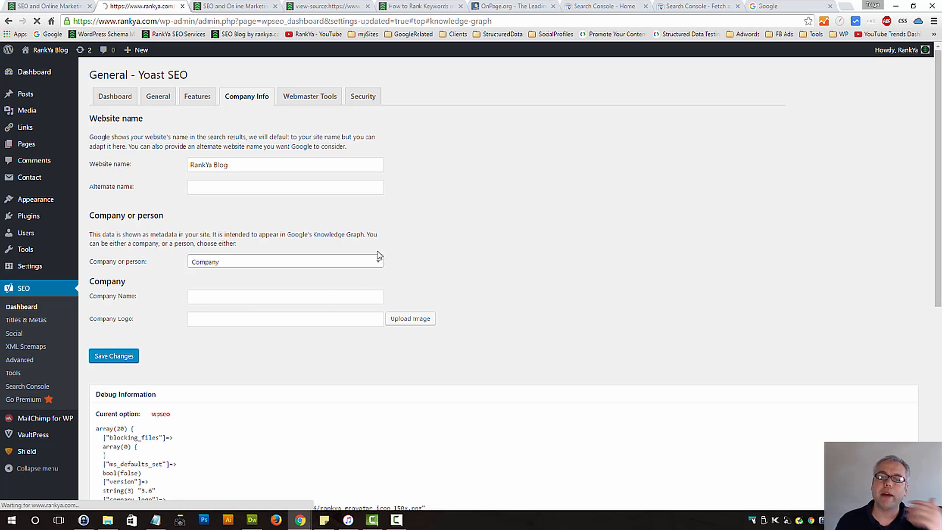
Set the Company or person option to Person, enter the person's full name and save the changes
click(365, 265)
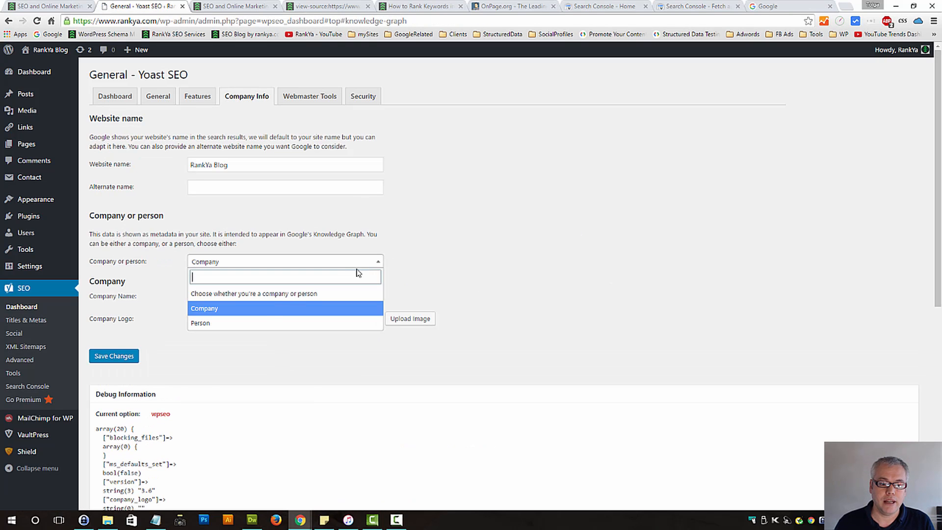
click(251, 323)
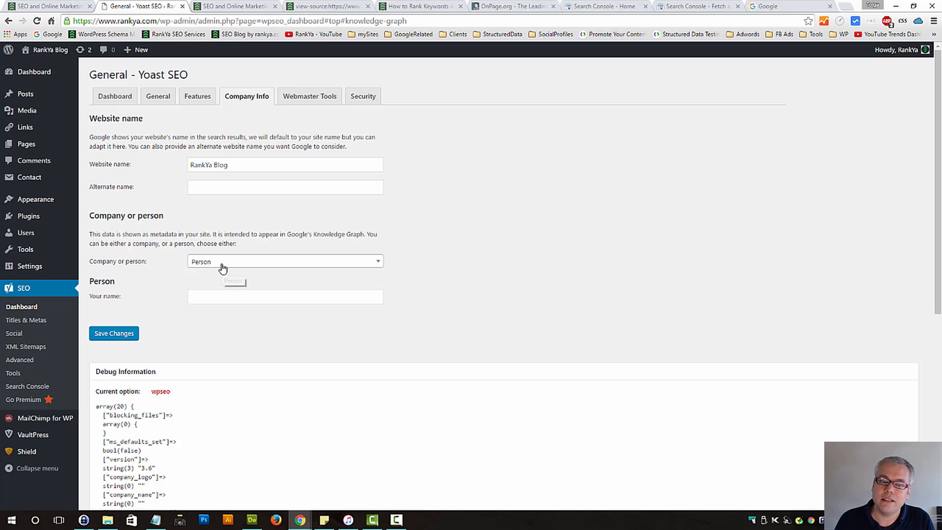
click(214, 296)
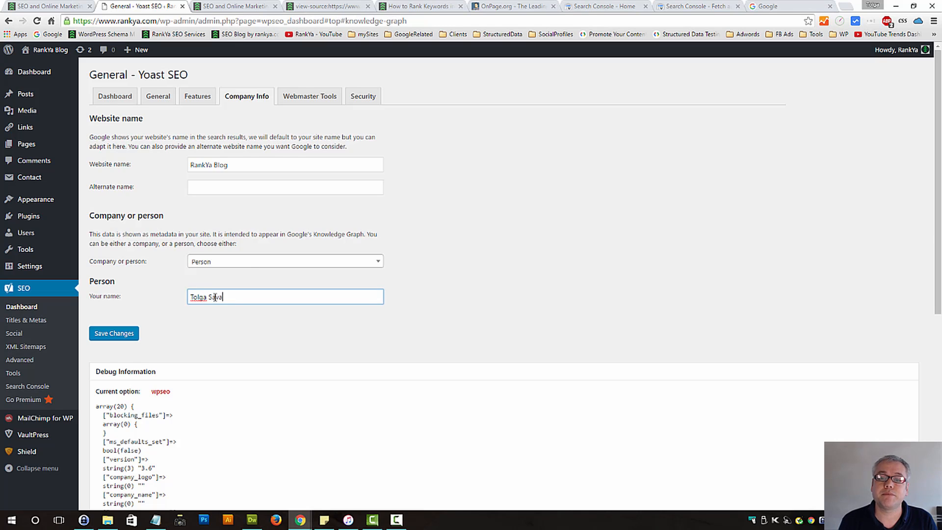
click(118, 333)
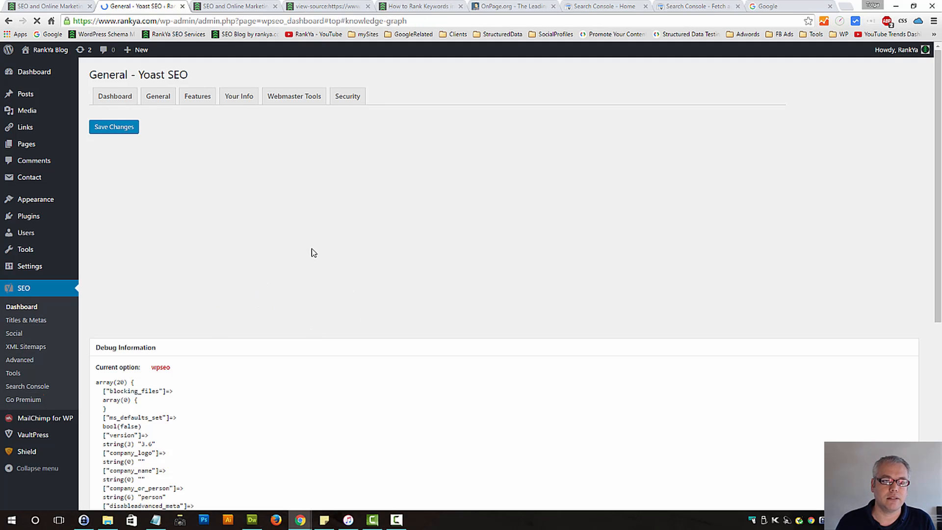
Clear the person's name, reset the Company or person option to "Choose whether you're a company or person" and save the changes
drag(245, 295, 156, 304)
key(BackSpace)
click(290, 260)
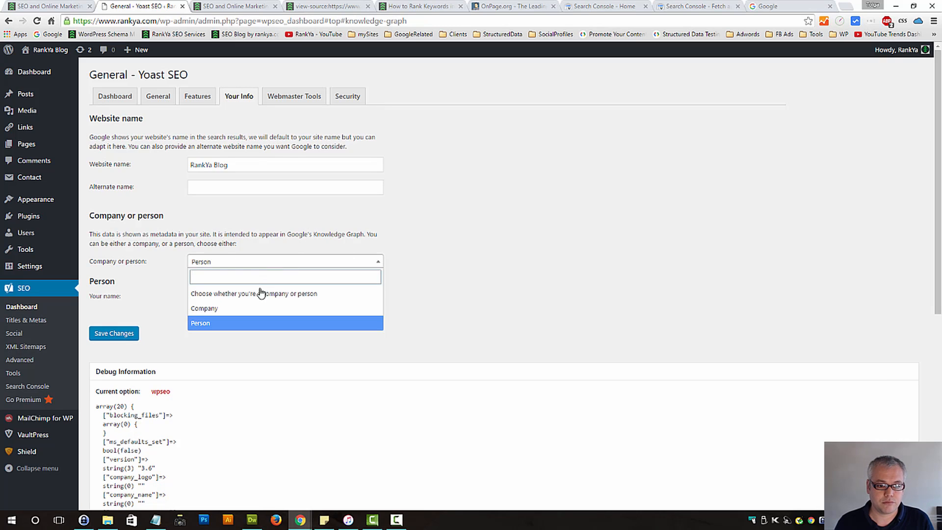
click(256, 300)
click(235, 264)
click(225, 293)
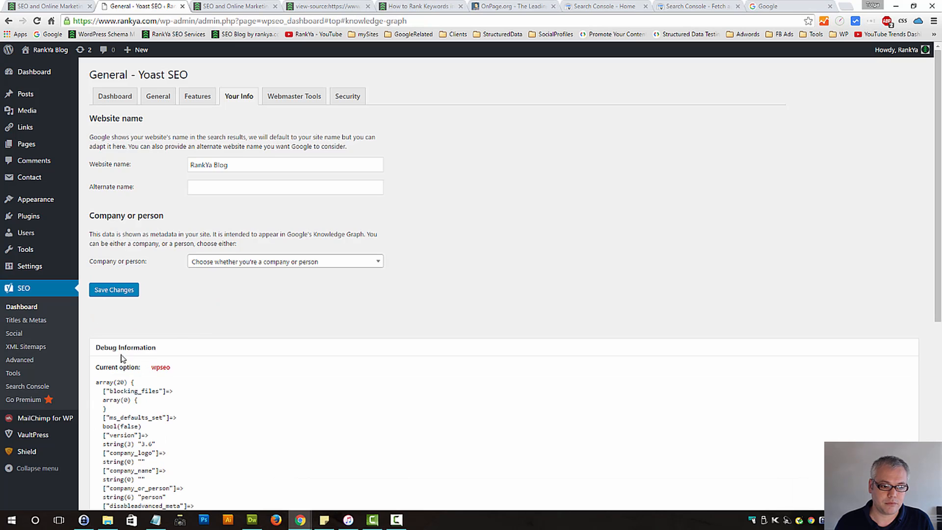
click(110, 296)
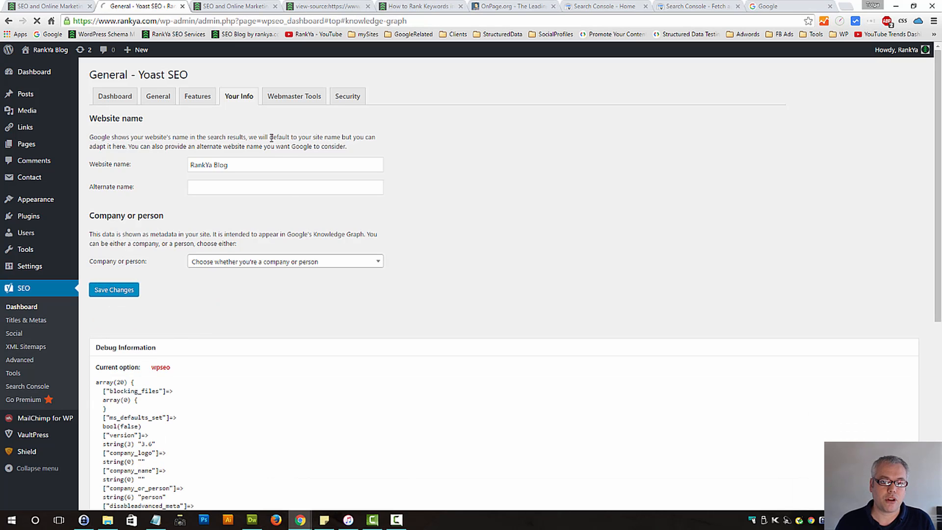
Open Yoast SEO's Webmaster Tools verification settings, select the Google Search Console field and switch to the Search Console home page
click(293, 100)
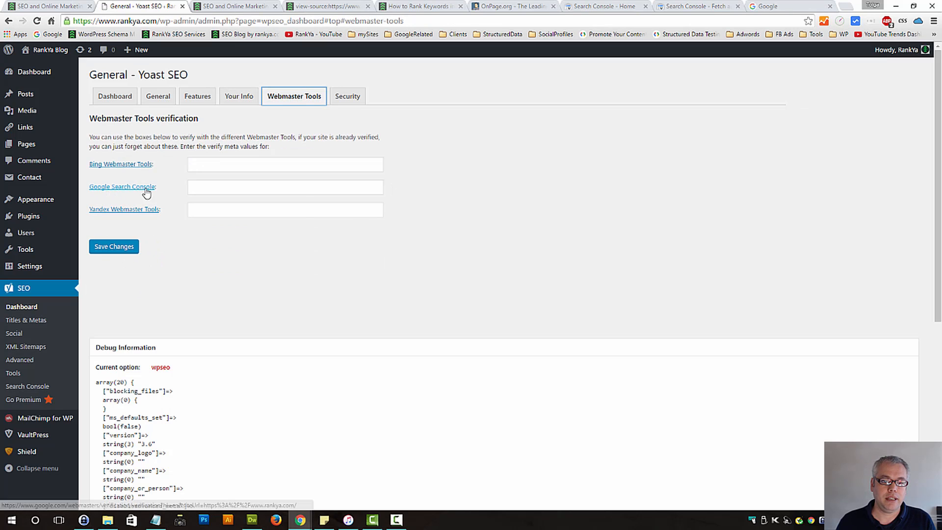
click(226, 190)
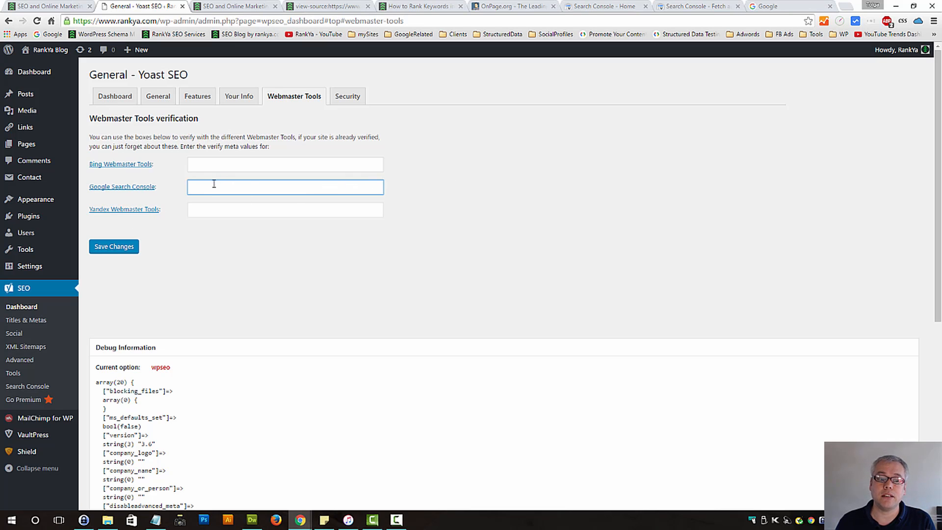
click(607, 7)
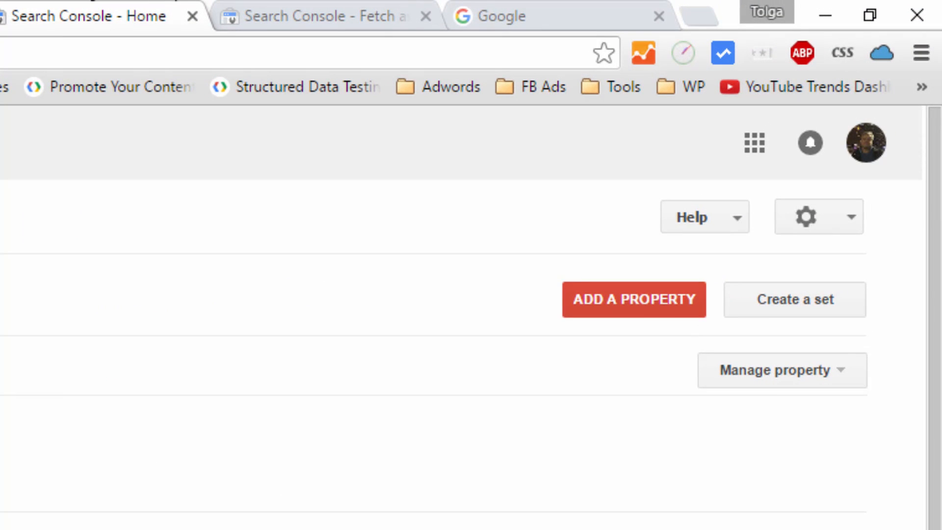
click(598, 314)
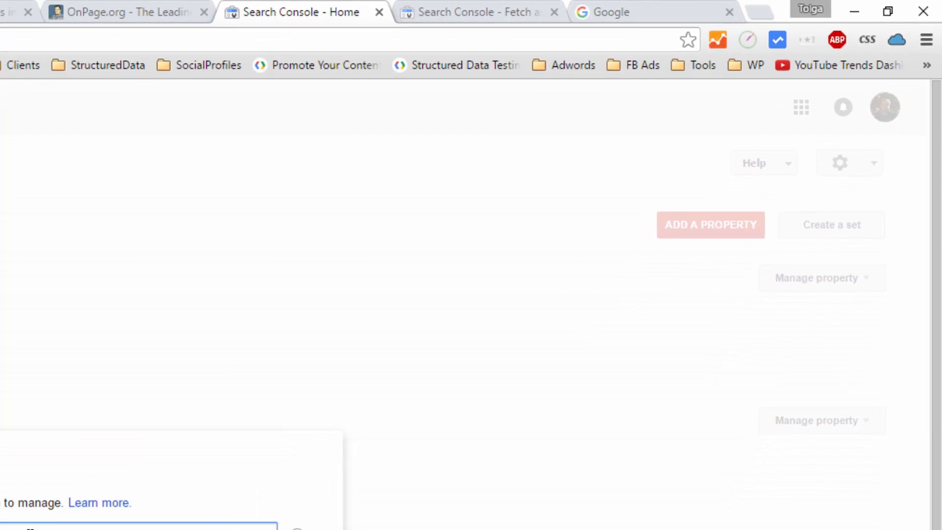
text(http:)
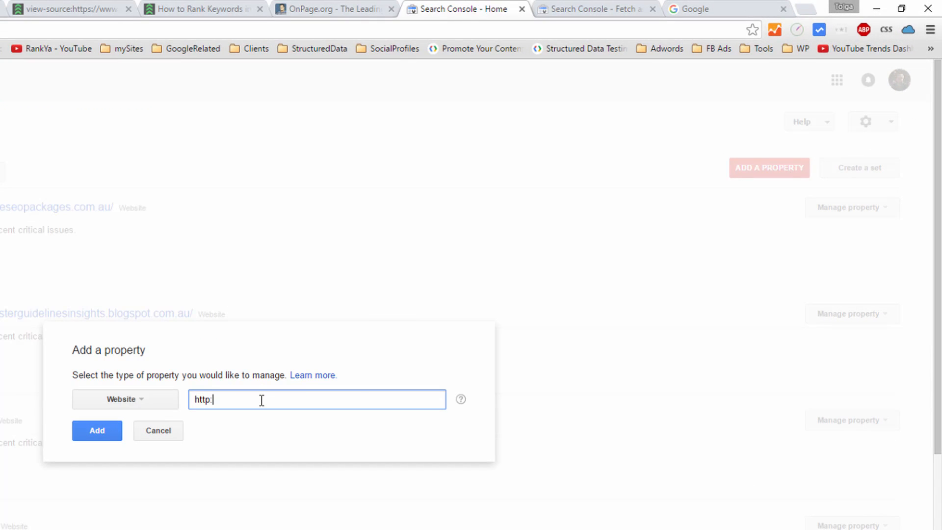
text(//www.yourdome)
text(inname.com)
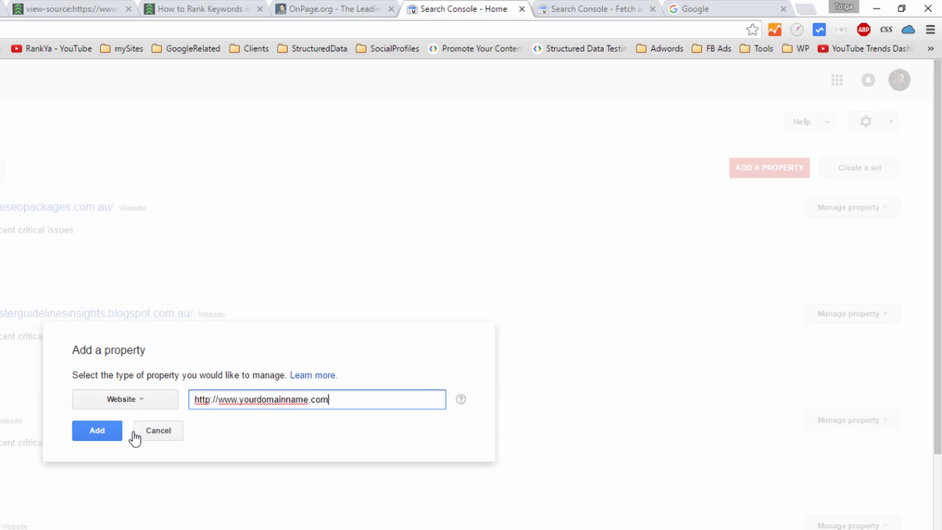
click(166, 433)
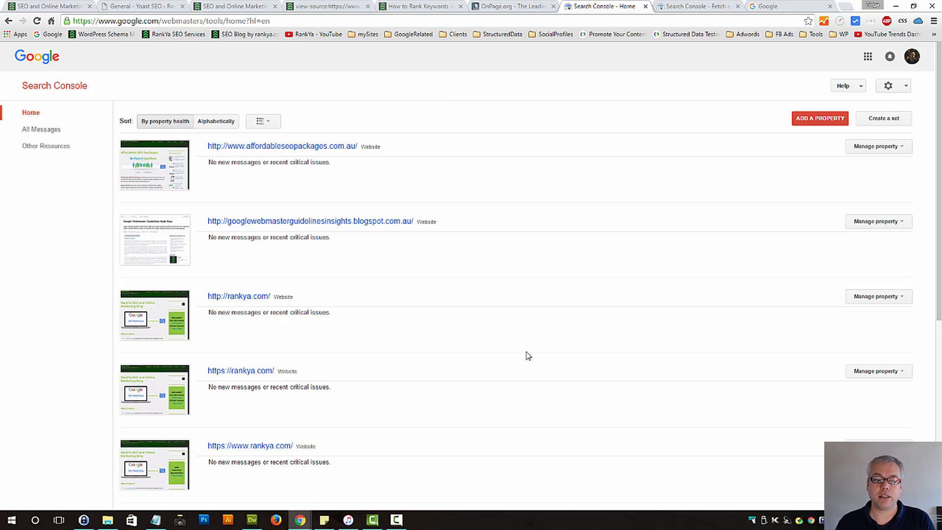
click(235, 447)
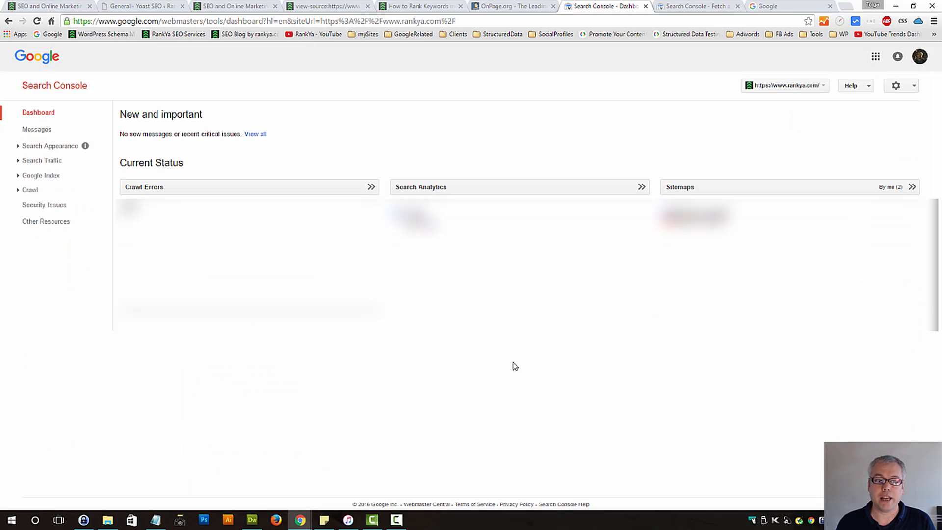
click(911, 90)
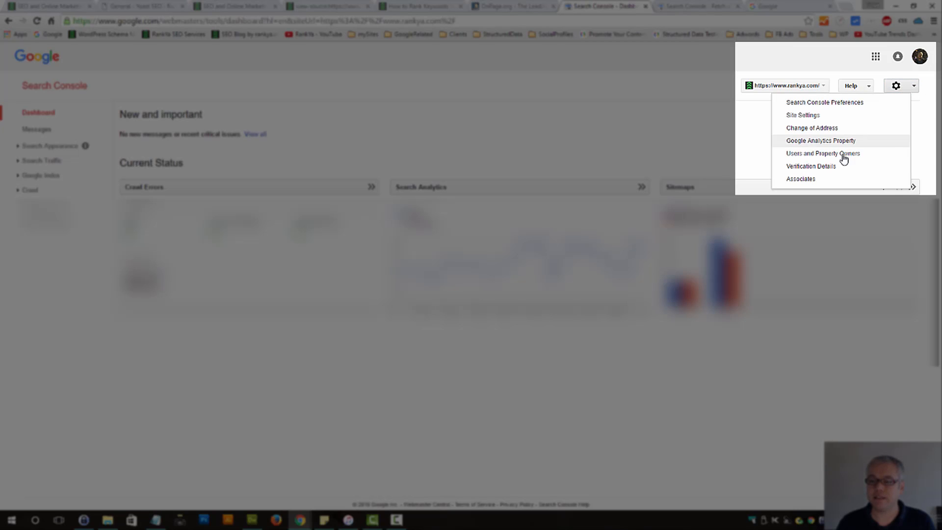
click(800, 167)
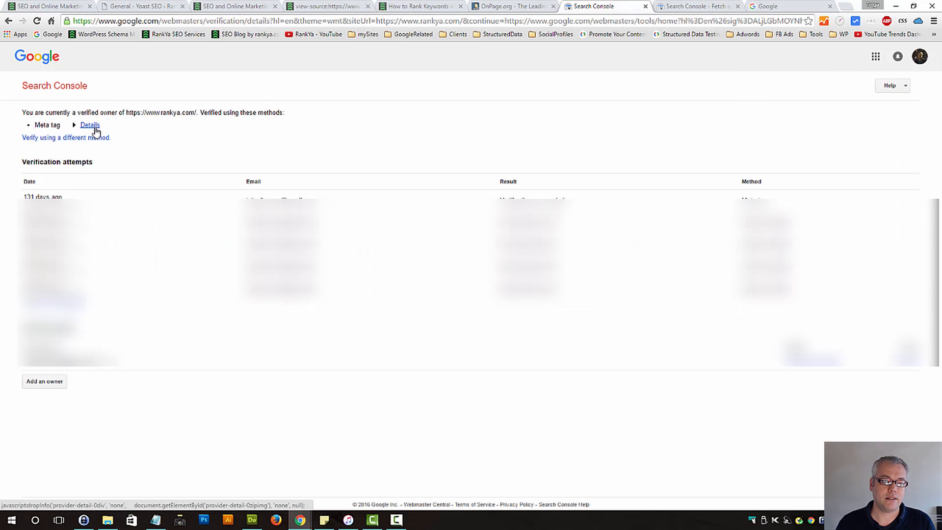
click(90, 125)
Copy the full google-site-verification meta tag and paste it into the address bar of the RankYa Blog homepage tab
click(234, 141)
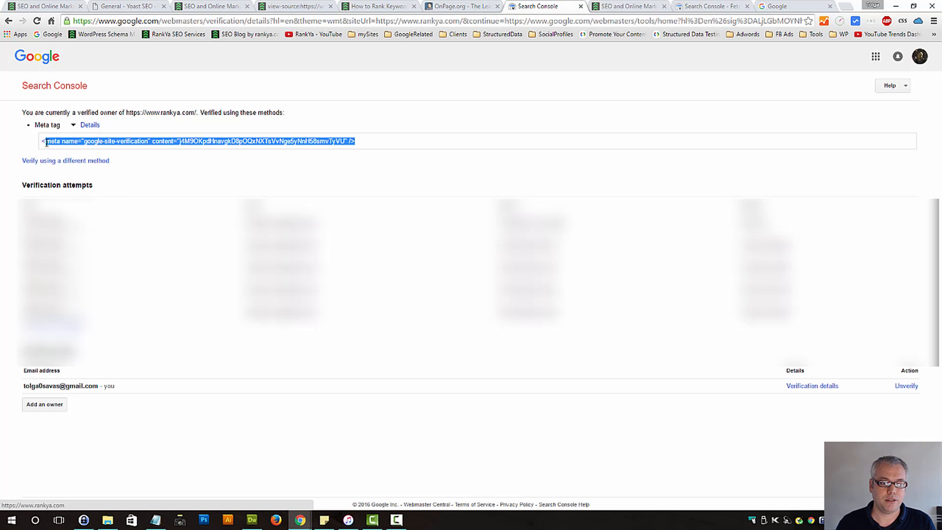
drag(47, 143, 42, 142)
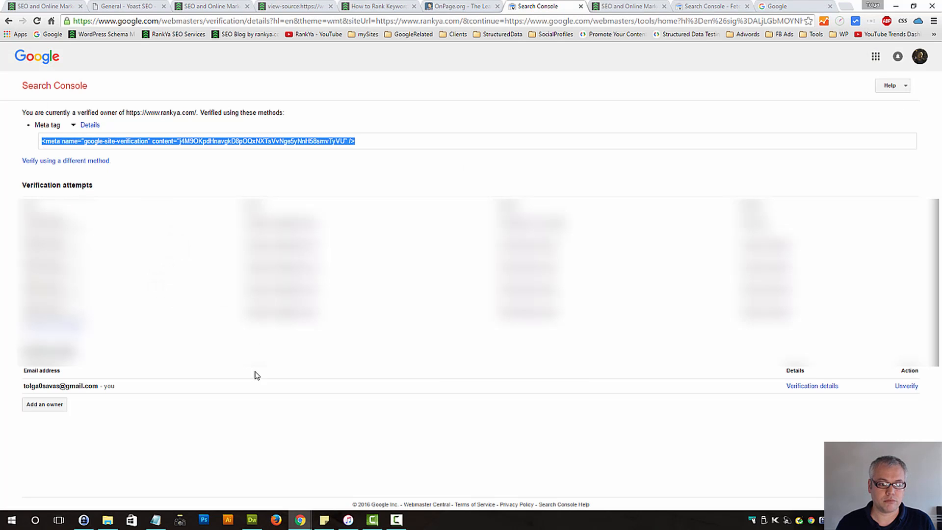
key(ctrl+c)
key(ctrl+Tab)
click(248, 22)
key(ctrl+v)
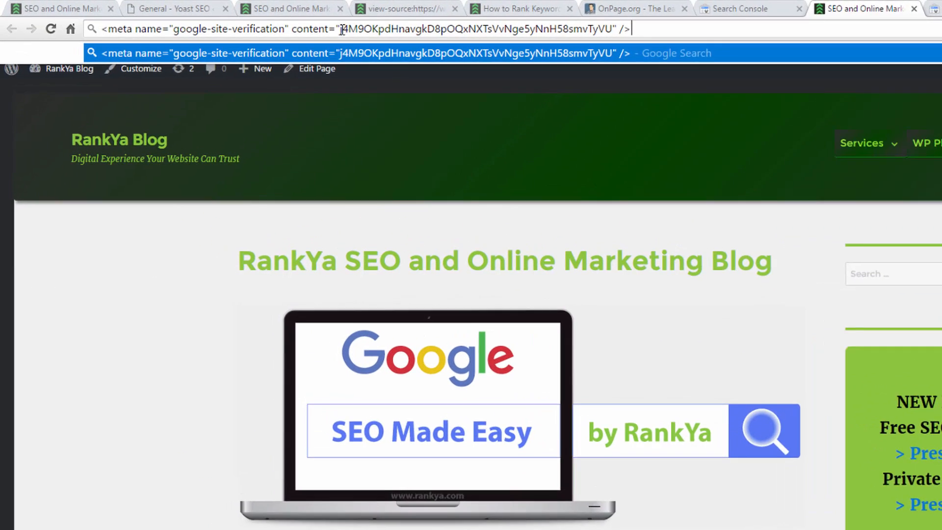
Cut only the verification code from the pasted meta tag, paste it into Yoast SEO's Google Search Console field and save the changes
click(342, 29)
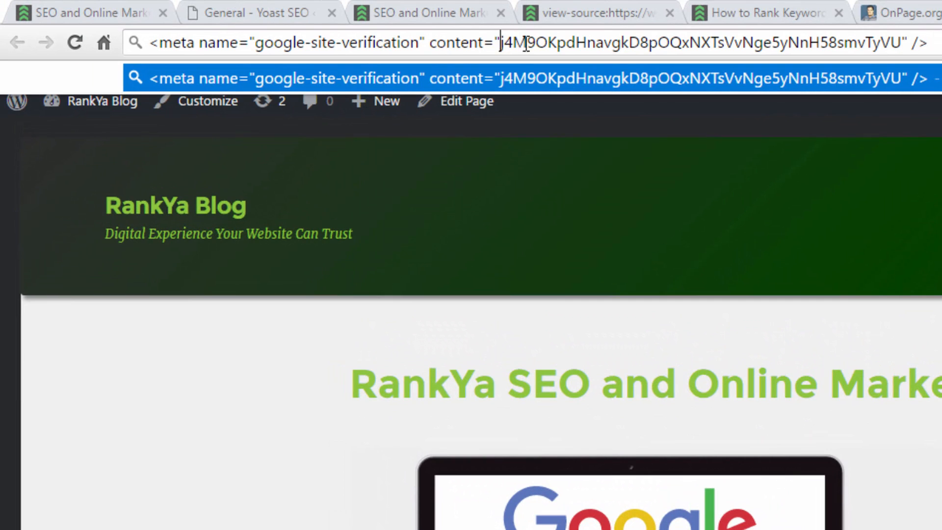
drag(525, 44, 903, 43)
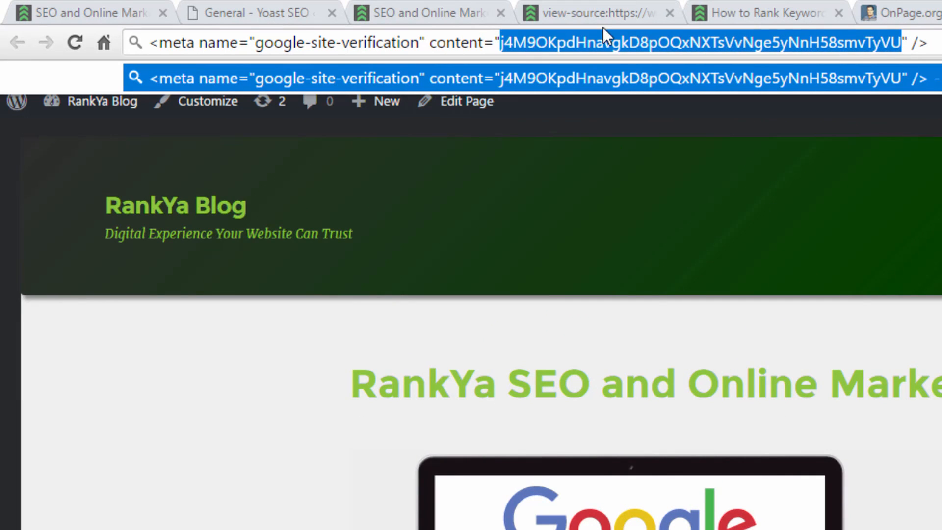
key(BackSpace)
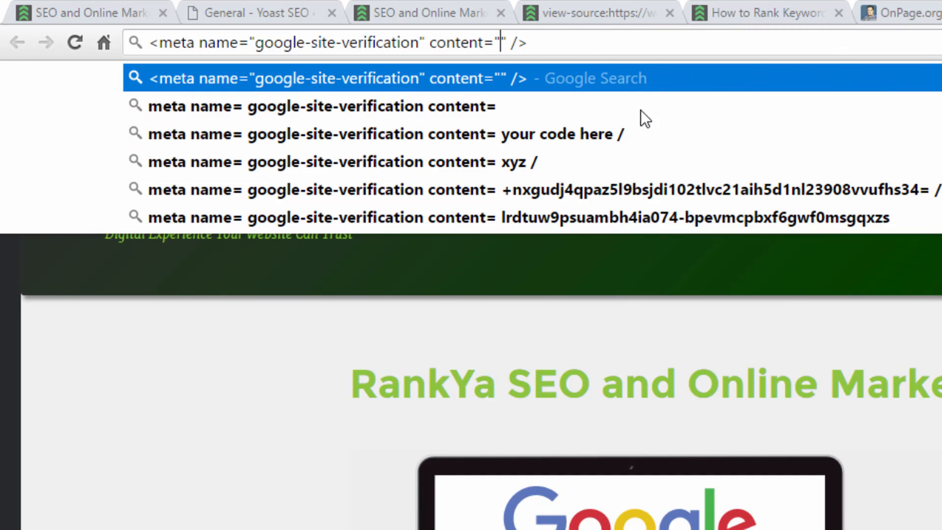
click(262, 9)
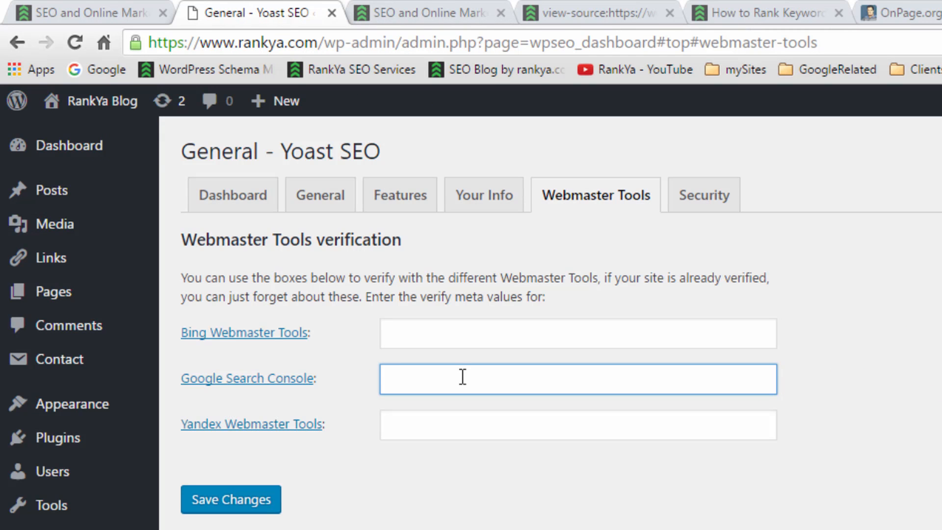
key(ctrl+v)
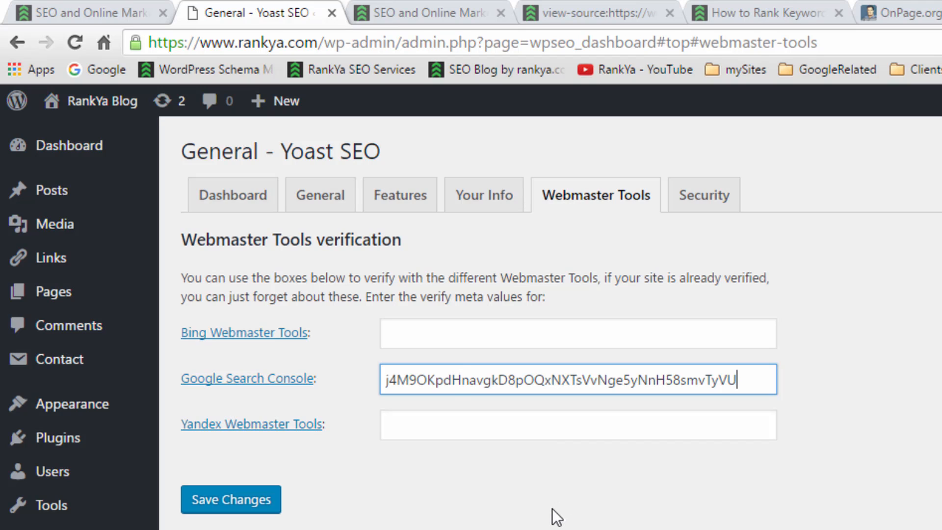
double_click(393, 379)
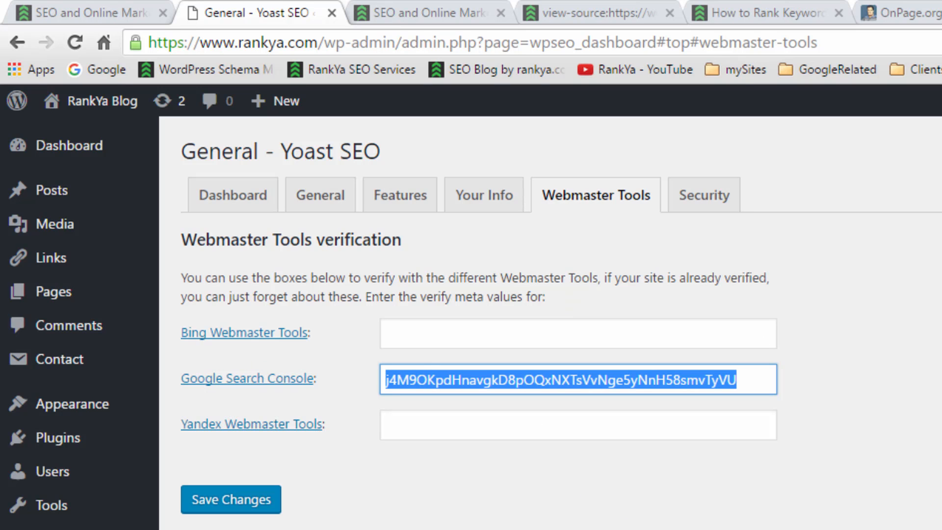
click(258, 500)
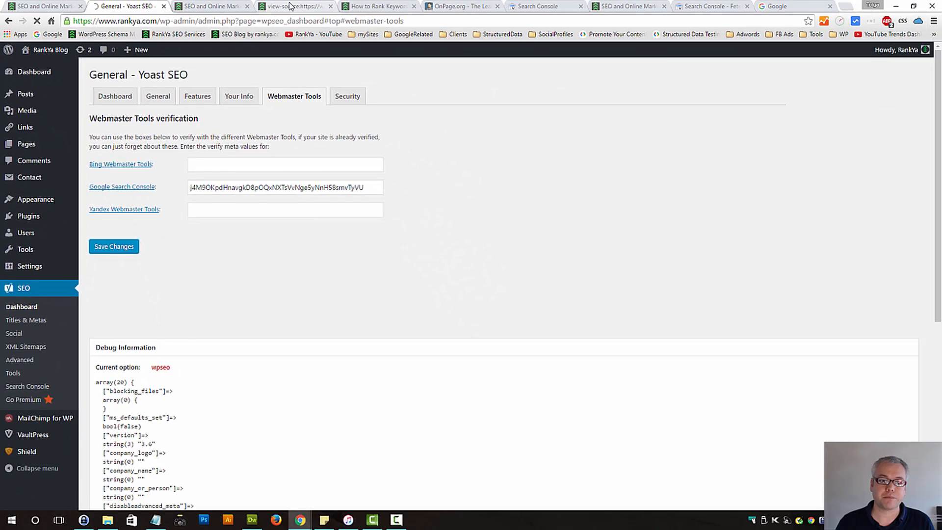
click(588, 13)
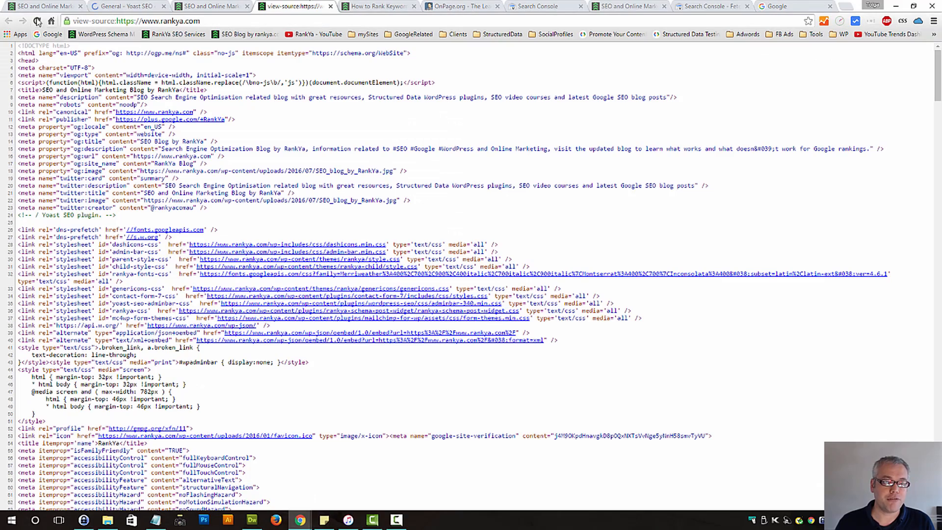
key(F5)
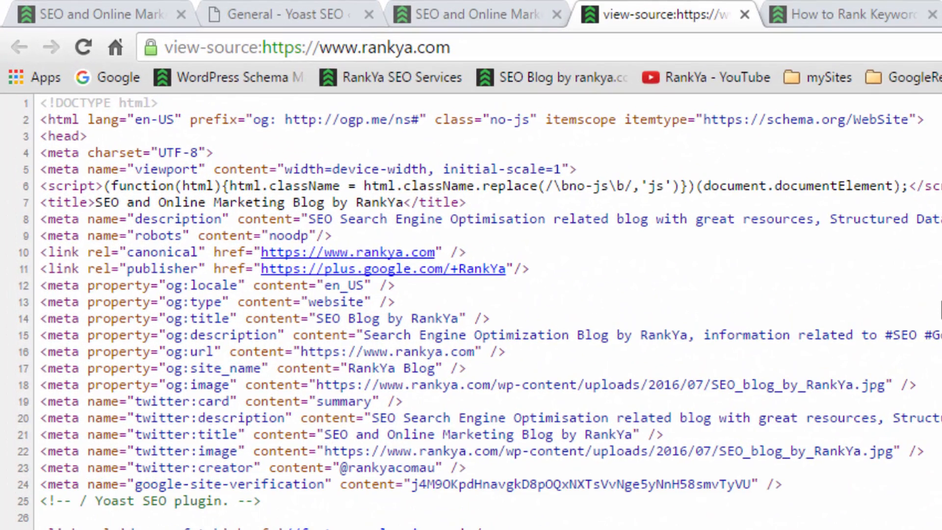
double_click(514, 484)
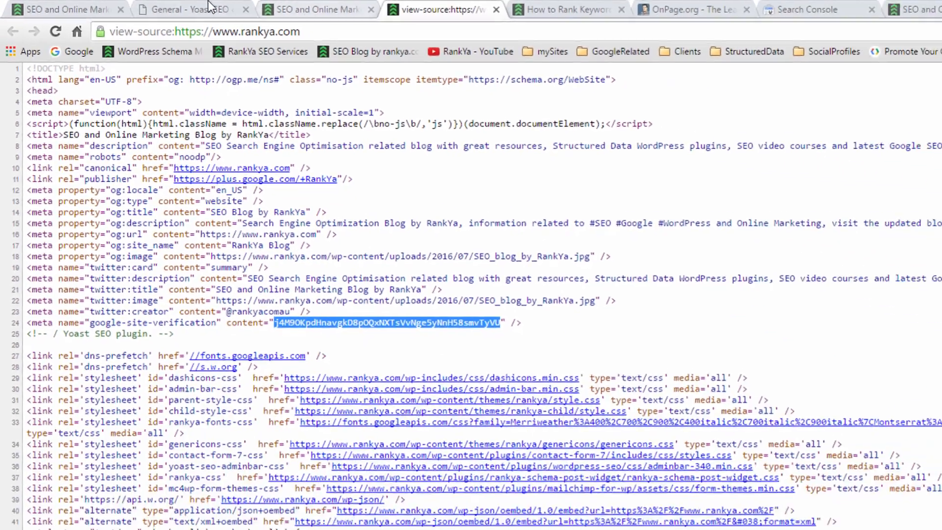
Clear the verification code from Yoast SEO's Google Search Console field and save the changes
click(265, 14)
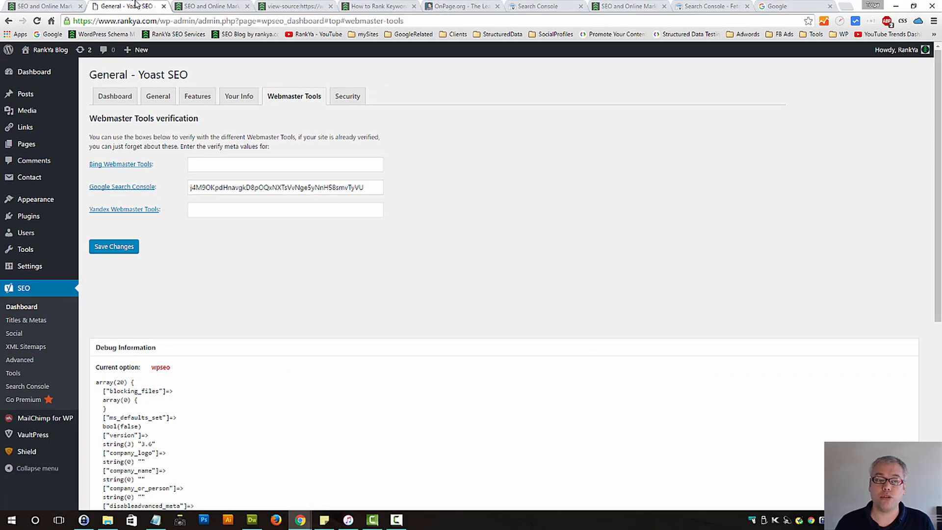
double_click(241, 187)
click(240, 188)
double_click(238, 188)
key(BackSpace)
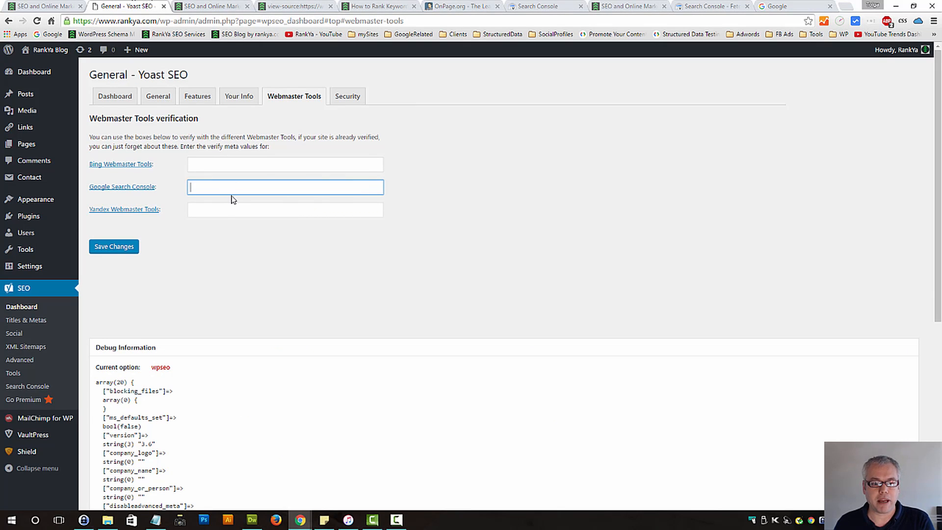
click(116, 247)
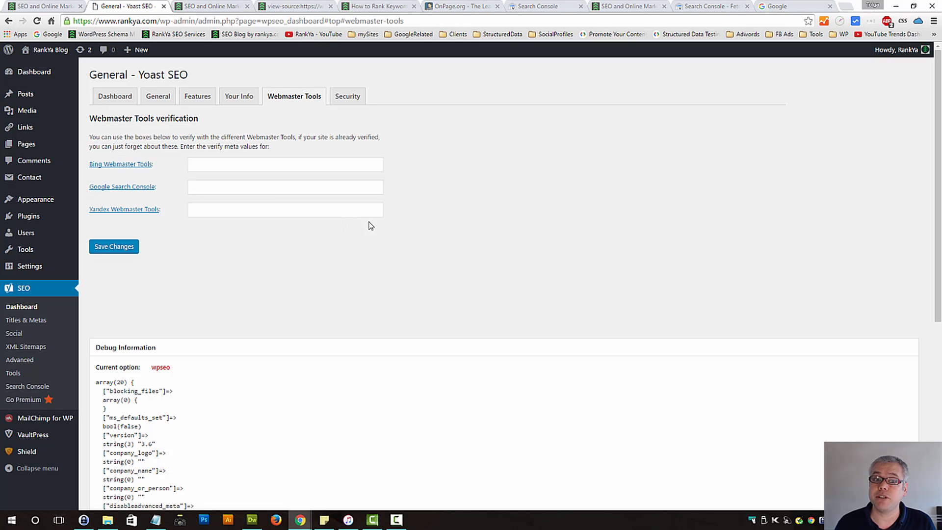
Set the Advanced part of the Yoast SEO meta box to Enabled in the security settings and save the changes
click(348, 100)
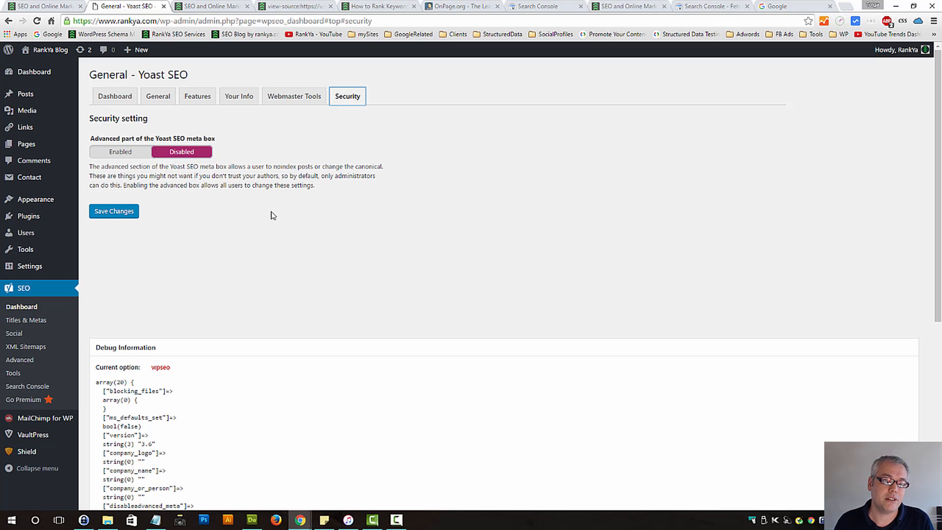
click(120, 152)
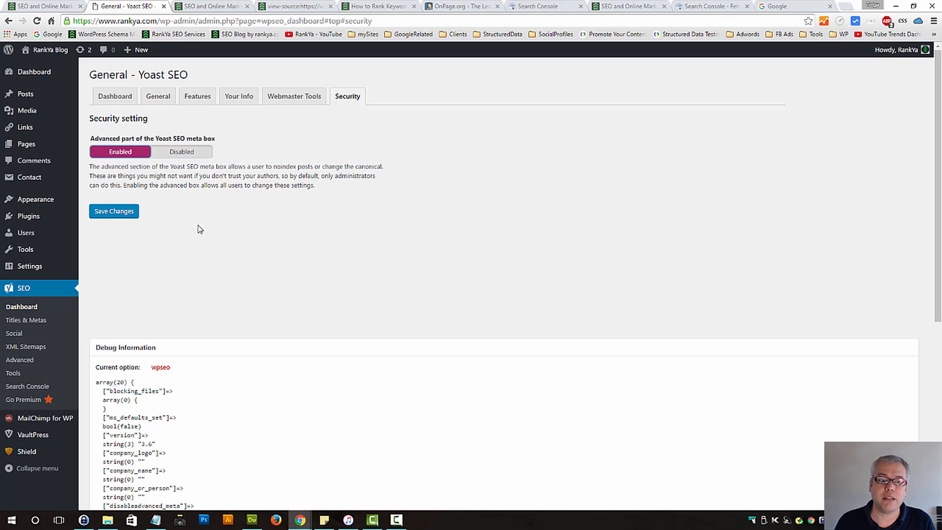
click(112, 214)
Open a new post in a separate browser tab and turn on its Yoast SEO box in the screen options
mouse_move(59, 103)
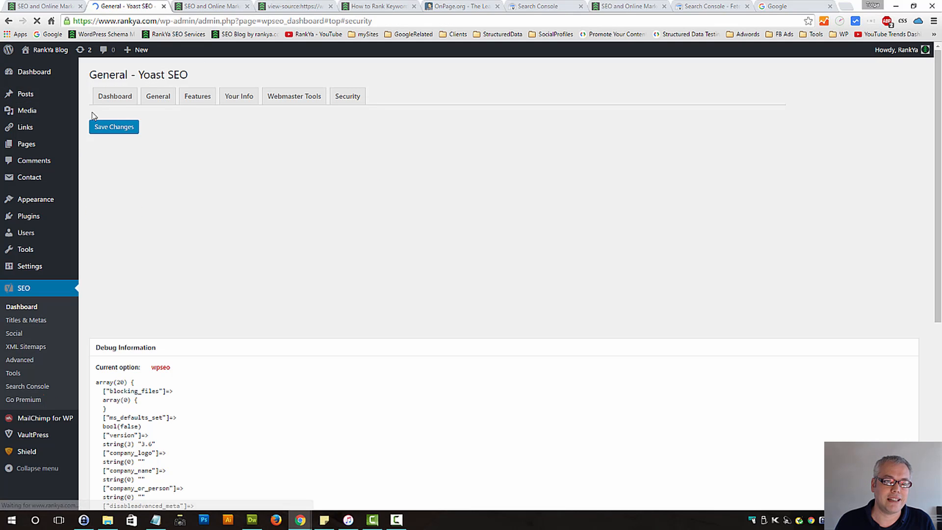
mouse_move(28, 101)
middle_click(104, 109)
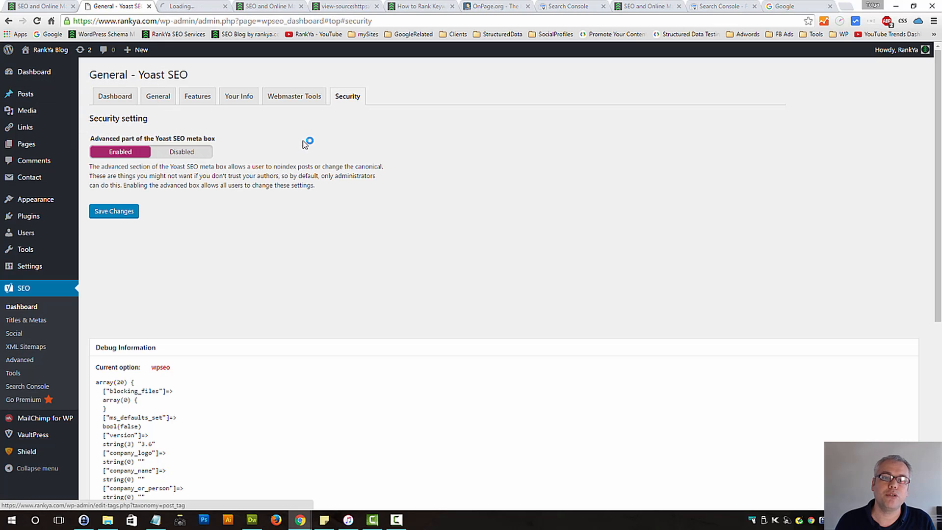
click(198, 7)
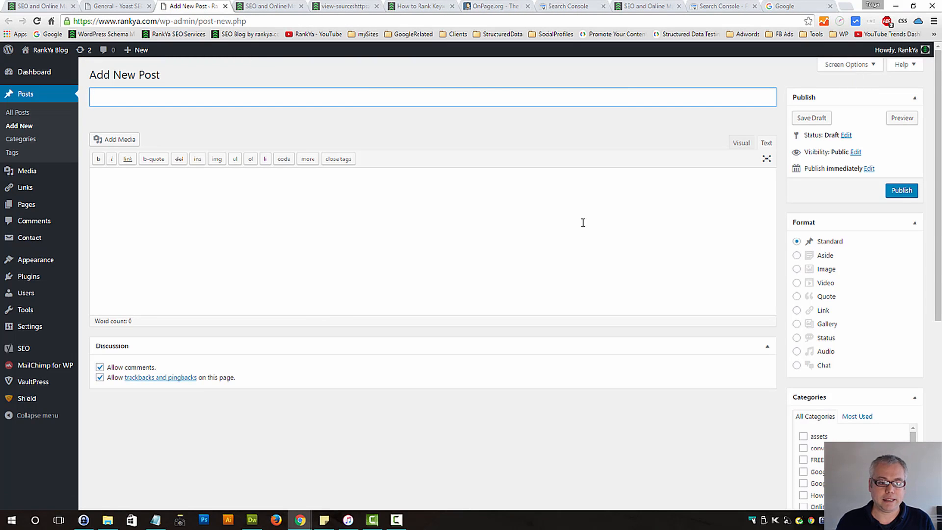
click(869, 66)
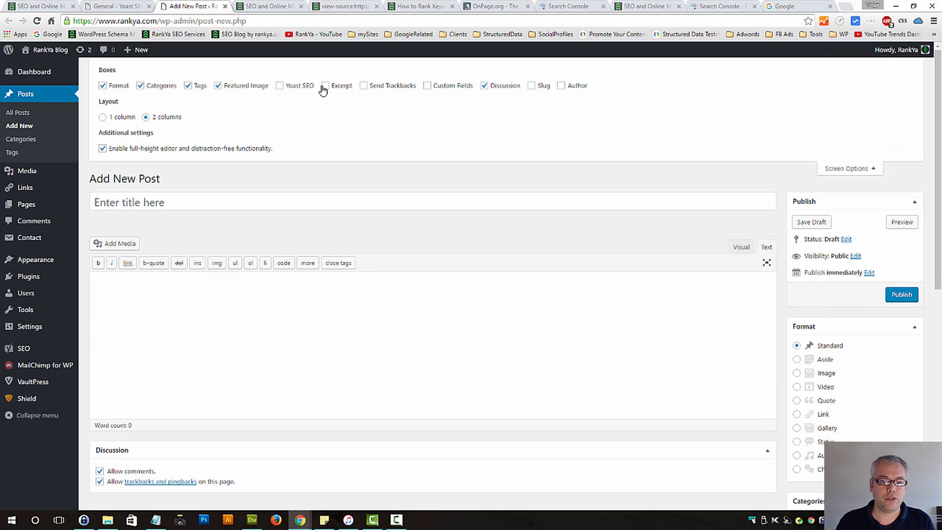
click(288, 87)
Open the advanced settings of the post's Yoast SEO box and set Meta robots follow to nofollow
scroll(309, 368, down, 3)
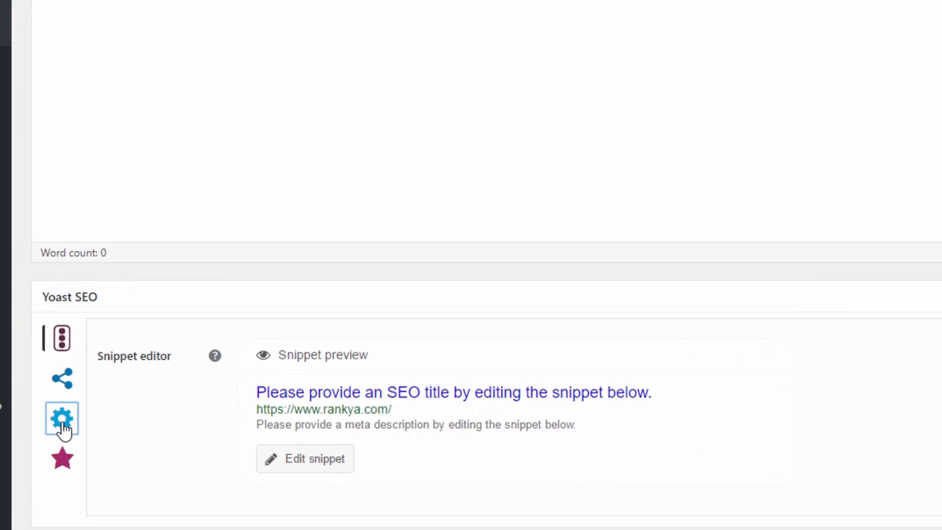
click(106, 371)
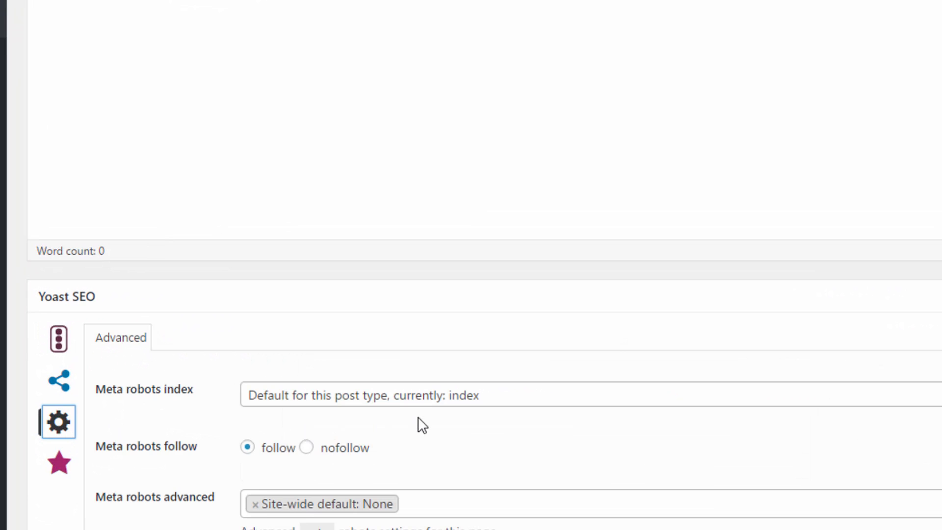
scroll(422, 425, down, 4)
click(307, 176)
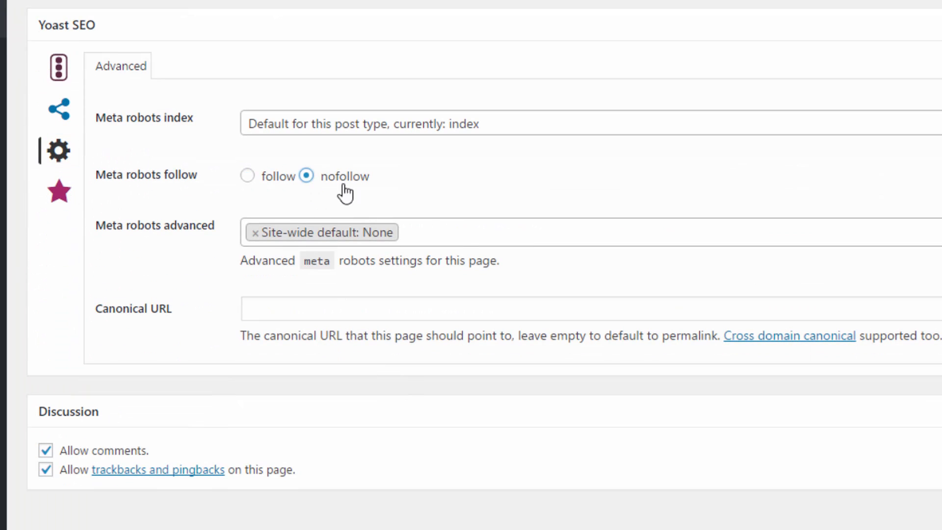
Set Meta robots index to noindex in the advanced settings of the post's Yoast SEO box
click(476, 132)
click(411, 234)
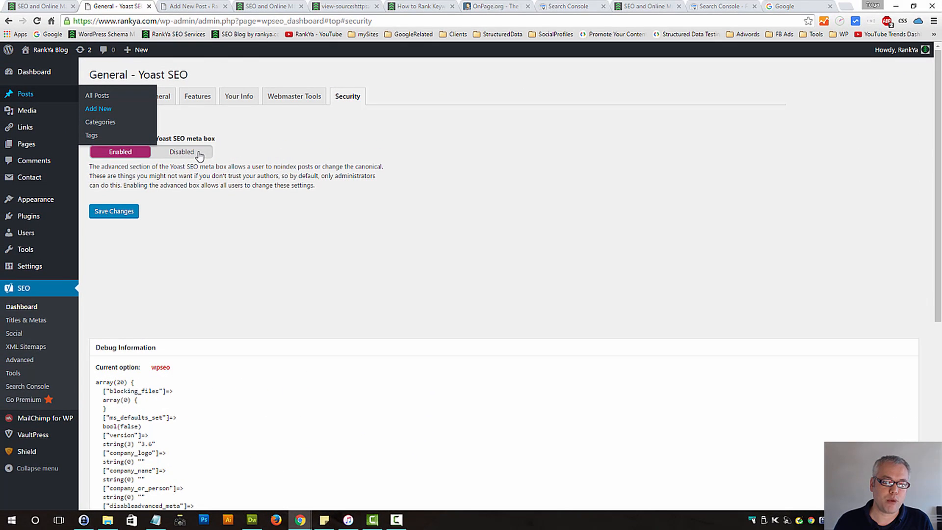
Review the Yoast SEO security setting, set the Advanced part of the Yoast SEO meta box to Disabled and save the changes
drag(115, 135, 261, 141)
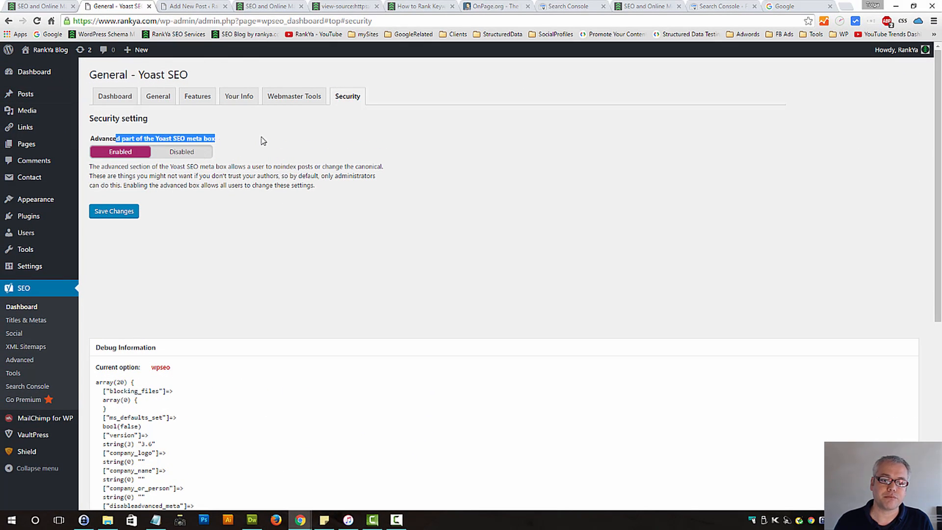
click(207, 183)
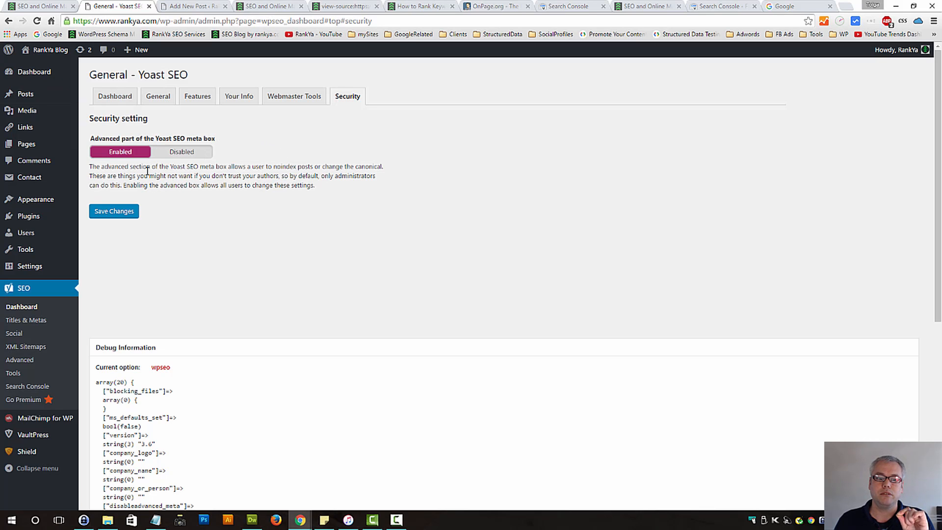
drag(148, 172, 222, 170)
drag(276, 186, 303, 198)
click(234, 207)
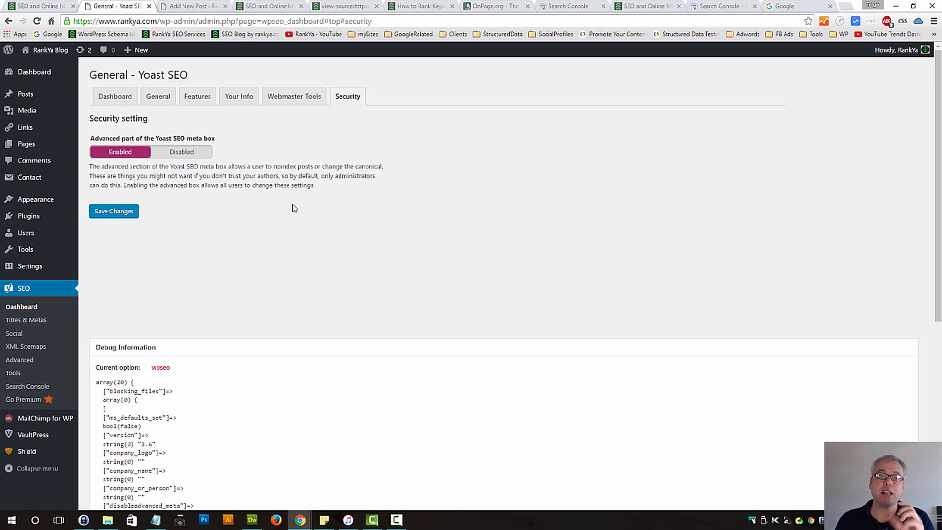
click(180, 153)
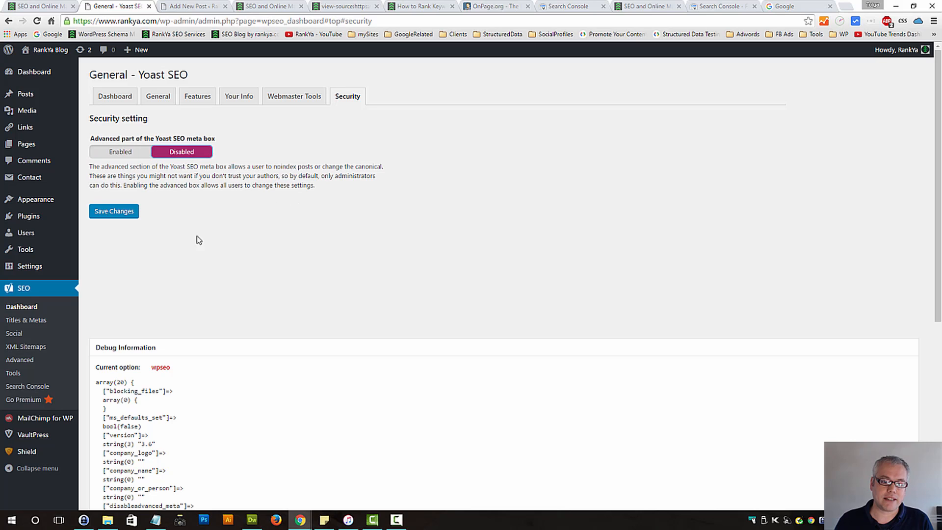
click(122, 212)
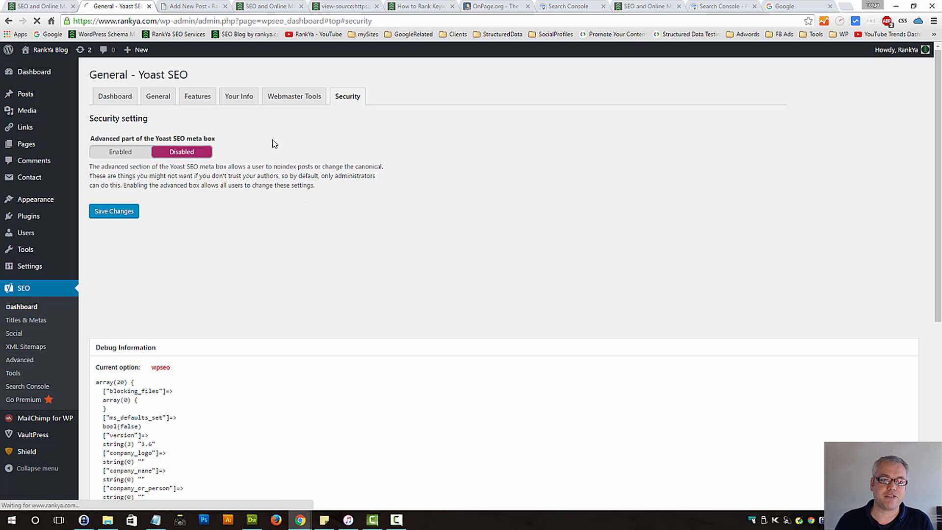
Check the robots options in the new post's Yoast SEO box and save the Yoast SEO security settings again
click(194, 9)
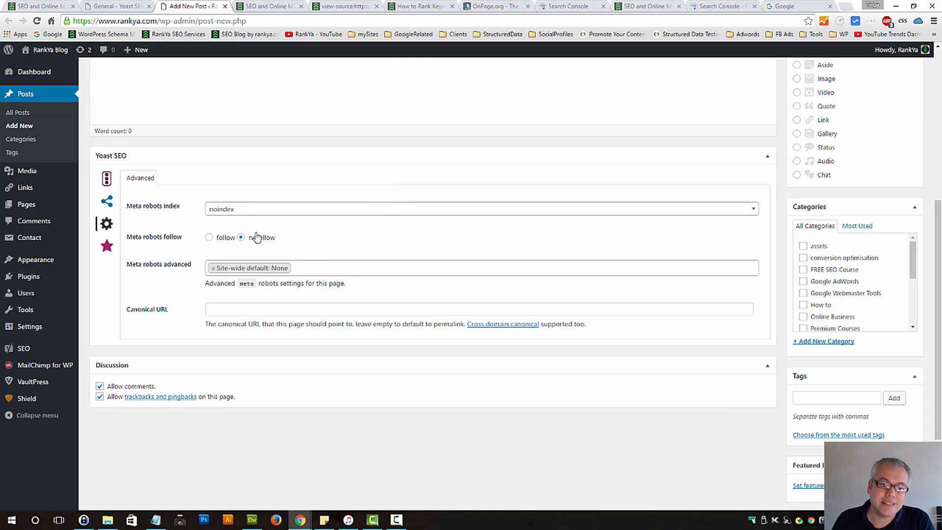
click(118, 6)
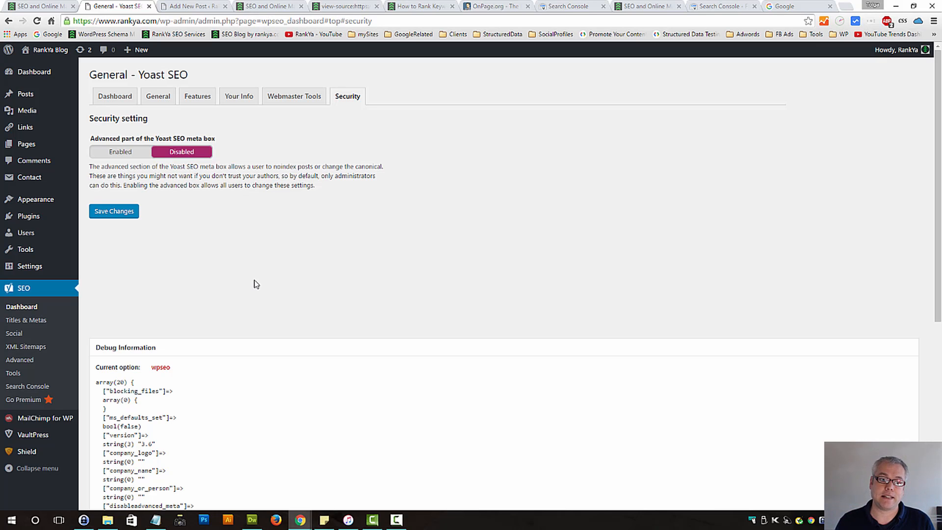
click(120, 212)
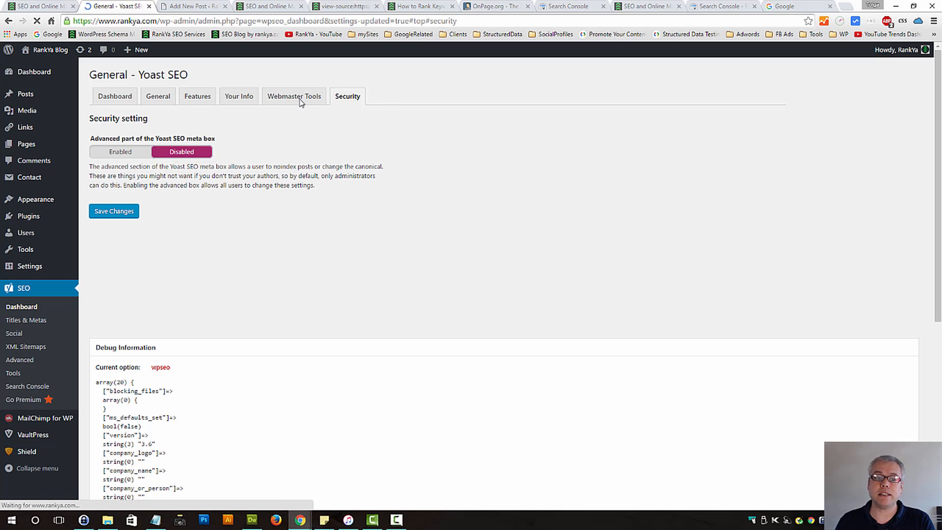
Review the Your Info, Webmaster Tools, General and Dashboard sections of the Yoast SEO general settings
click(239, 96)
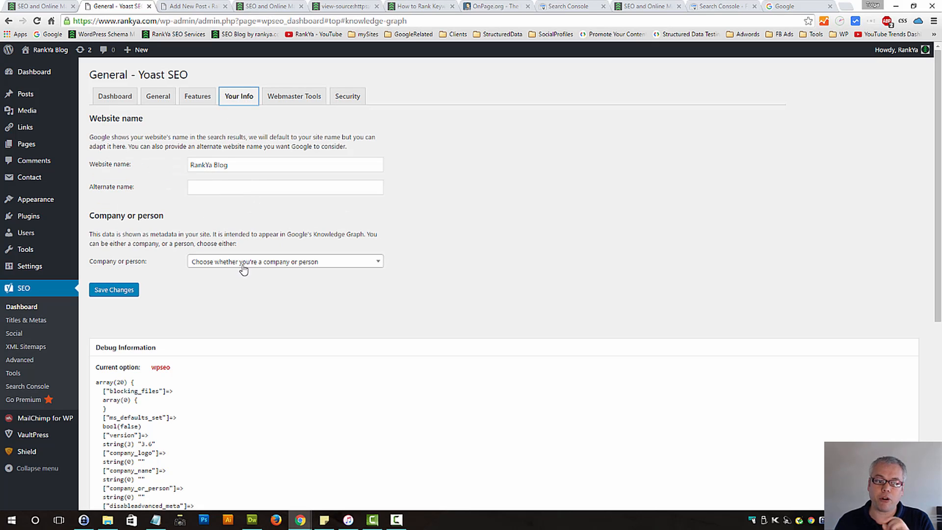
click(286, 99)
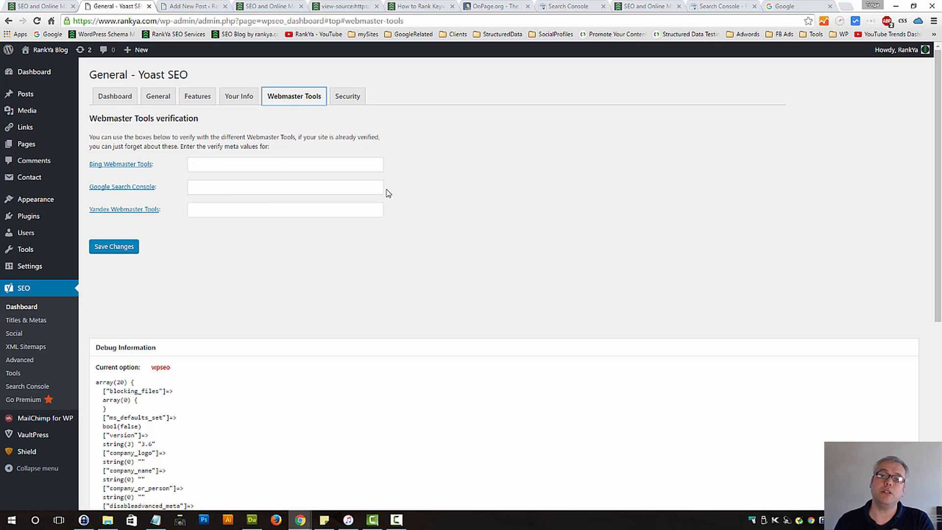
click(158, 98)
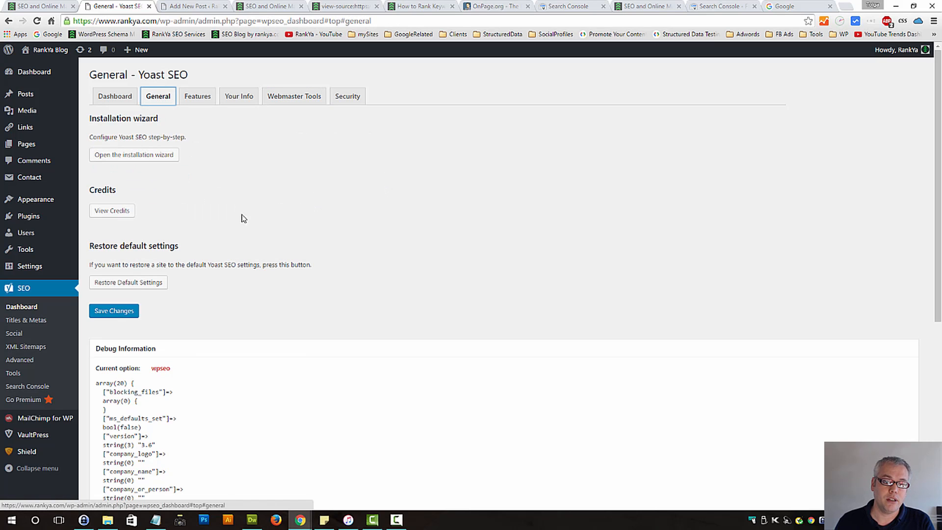
click(113, 100)
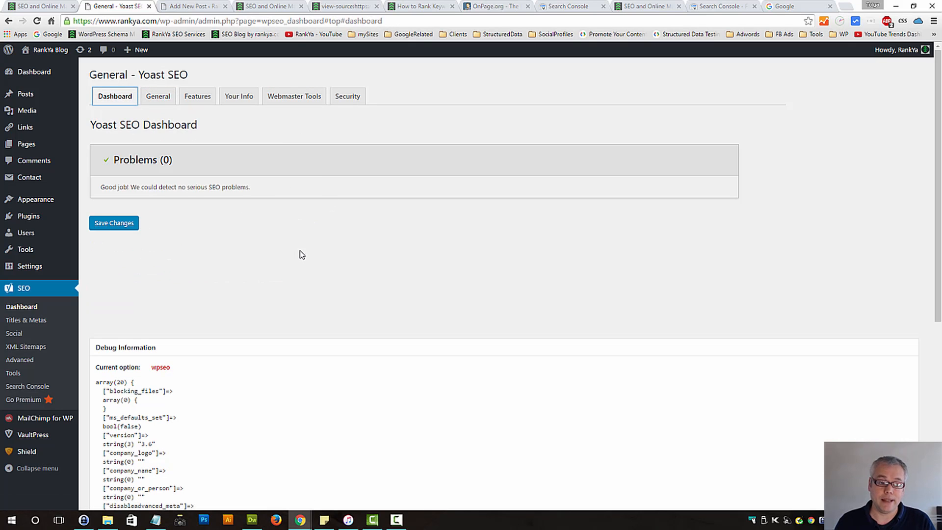